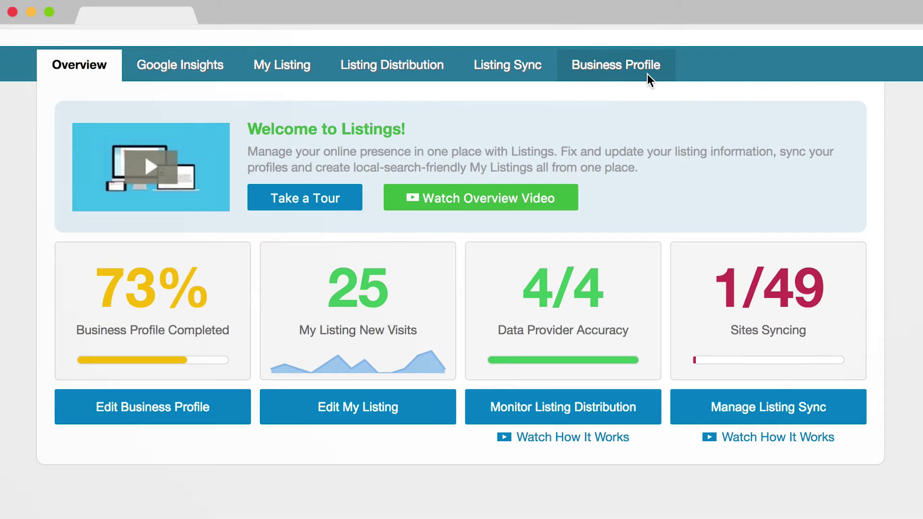
Step: Open the business profile settings form and scroll down through its fields
click(649, 77)
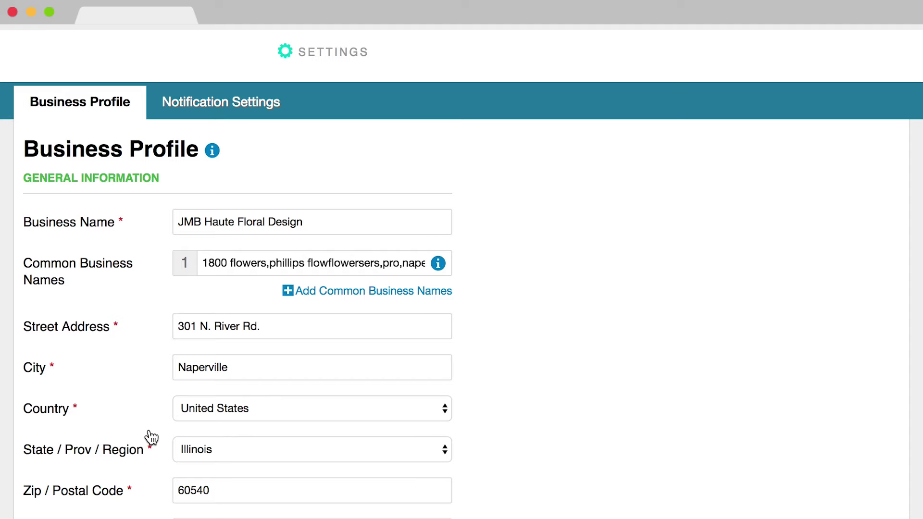
scroll(151, 437, down, 15)
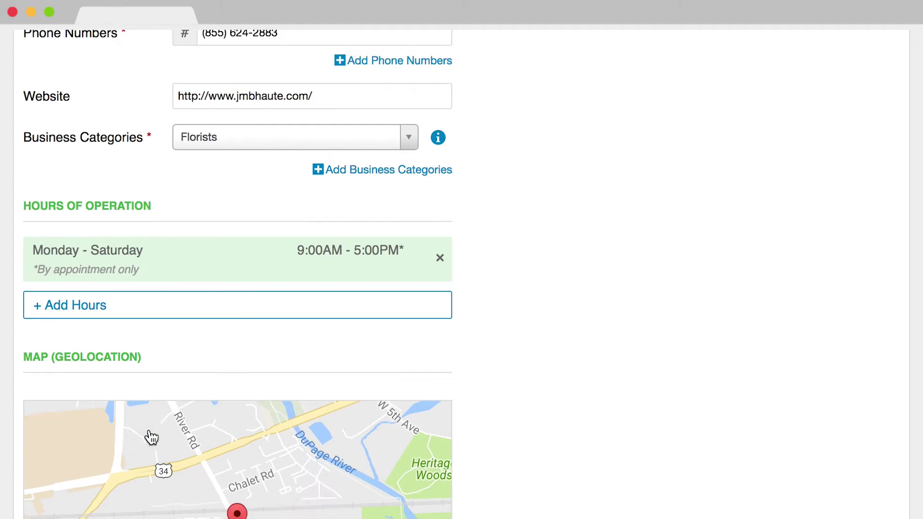
scroll(151, 437, down, 12)
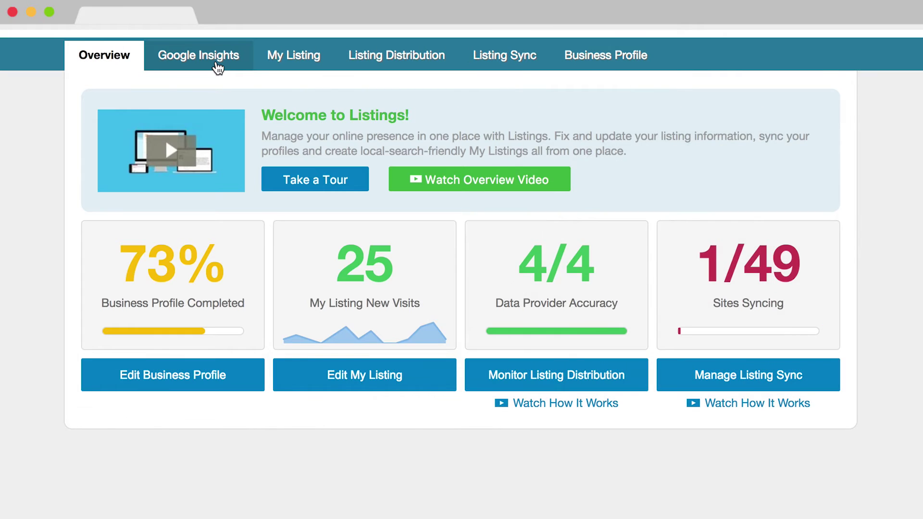
Step: View Google Insights and scroll through the Searches, Customer Views and Customer Actions charts
click(217, 68)
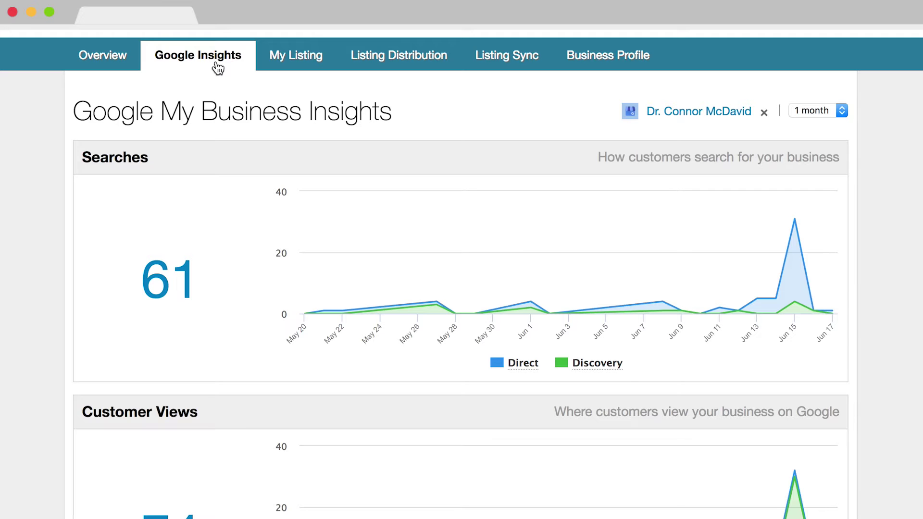
scroll(217, 68, down, 7)
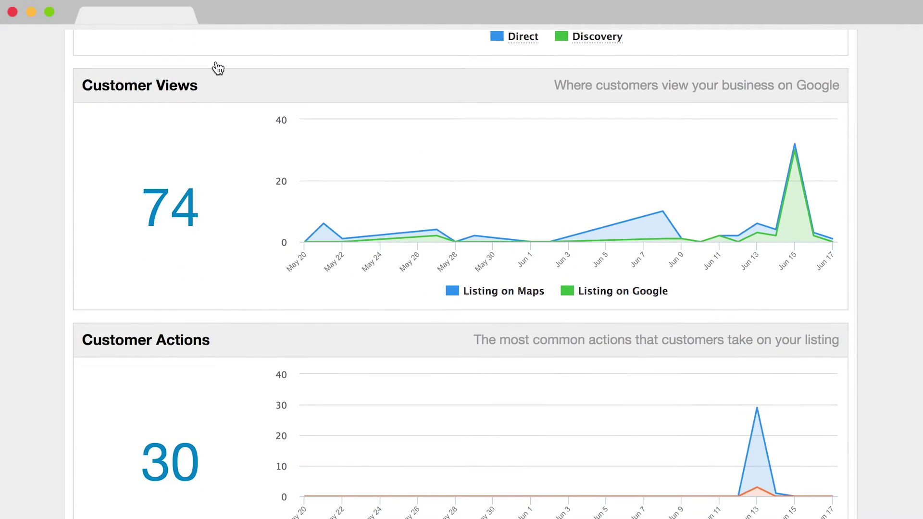
scroll(217, 68, down, 9)
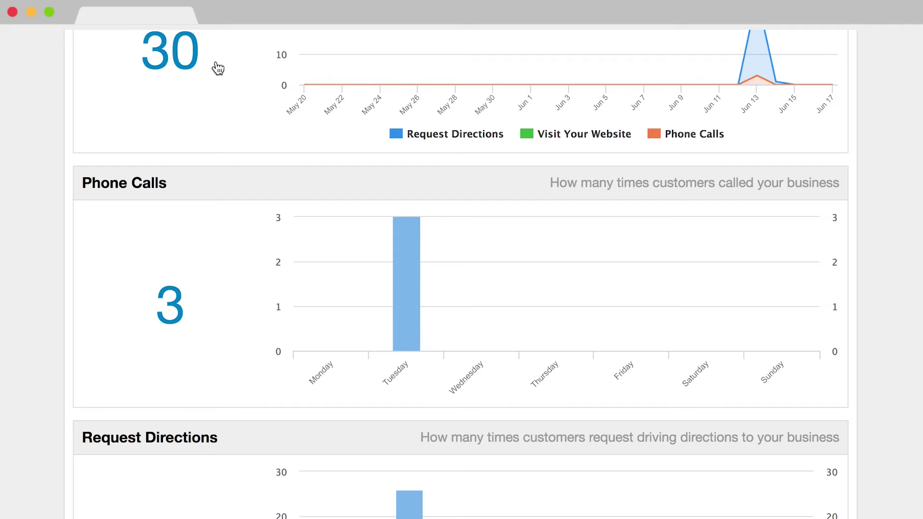
scroll(217, 67, down, 2)
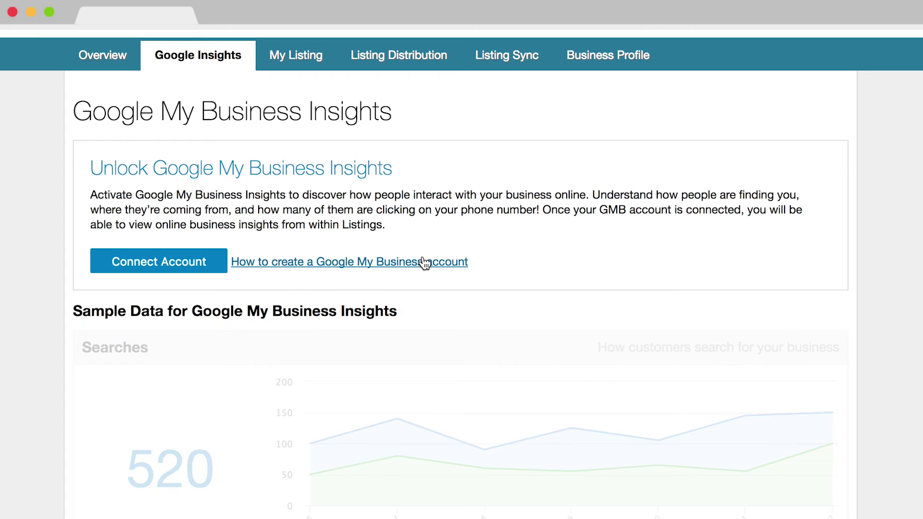
Step: Connect a Google account and select the Shawn's Small Appliance Repair location to load its insights
click(190, 267)
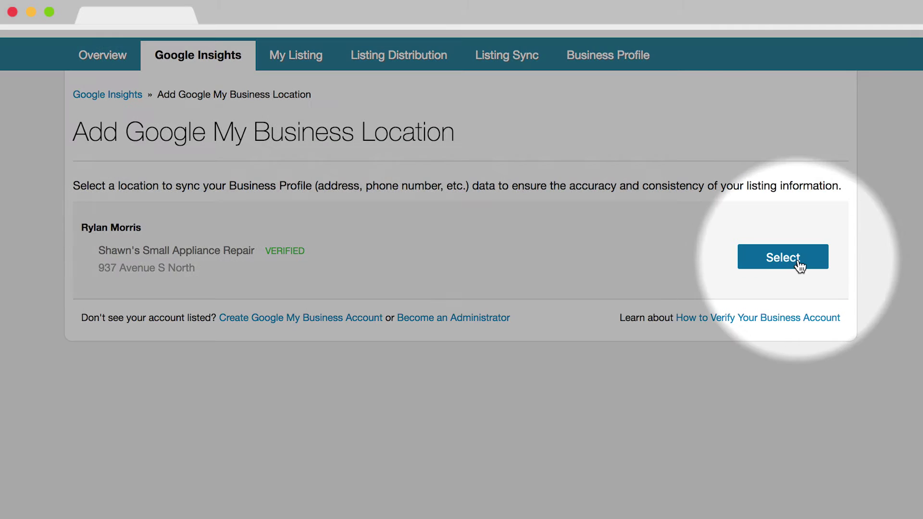
click(798, 264)
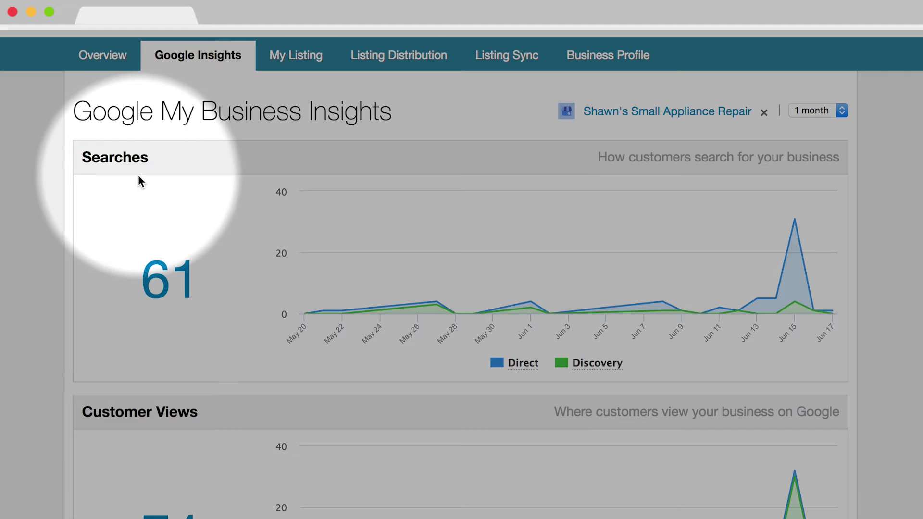
scroll(138, 175, down, 4)
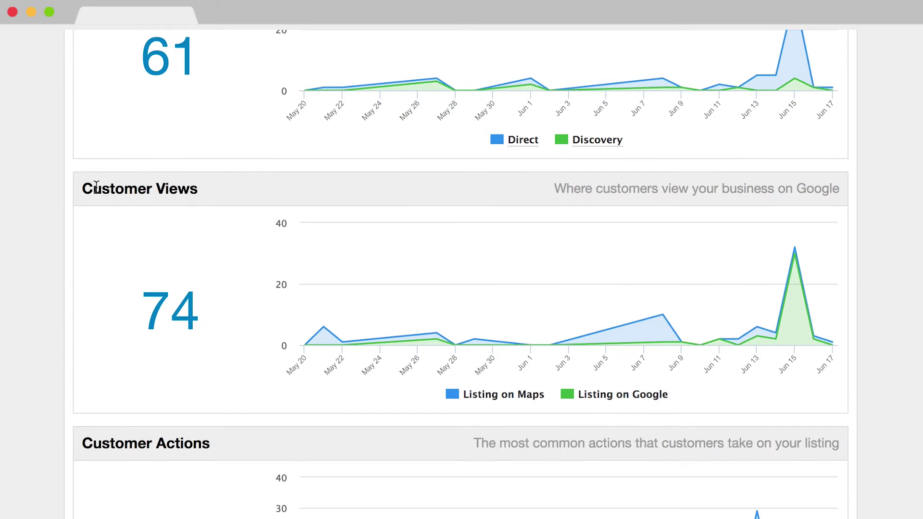
Step: Scroll through the connected location's insight charts and back up to the top
scroll(183, 194, down, 6)
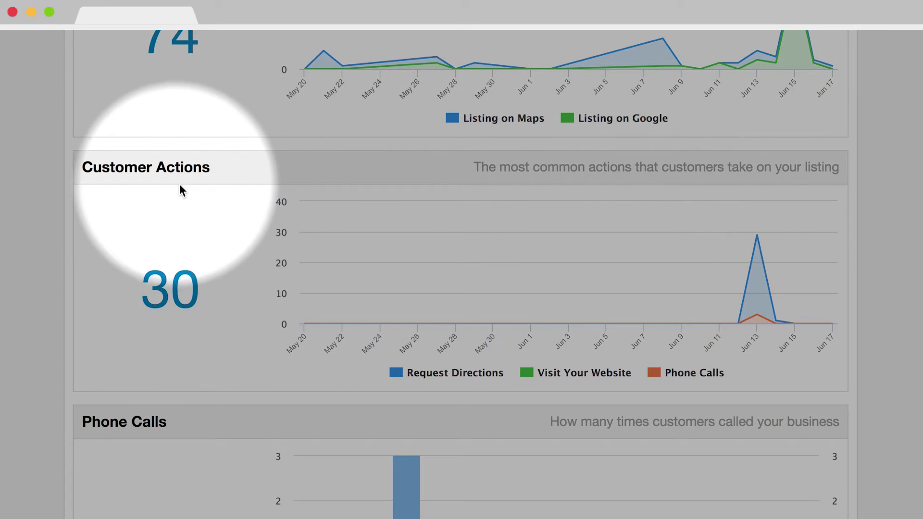
scroll(185, 185, down, 5)
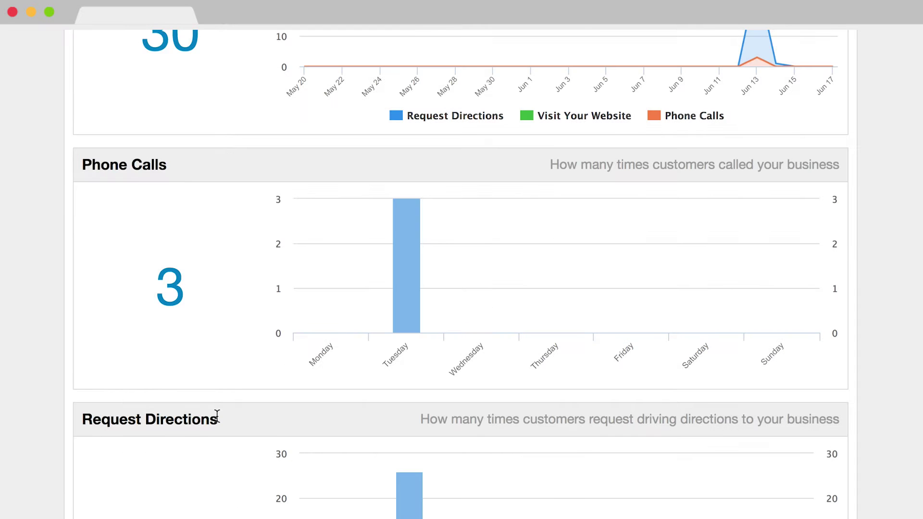
scroll(216, 416, up, 15)
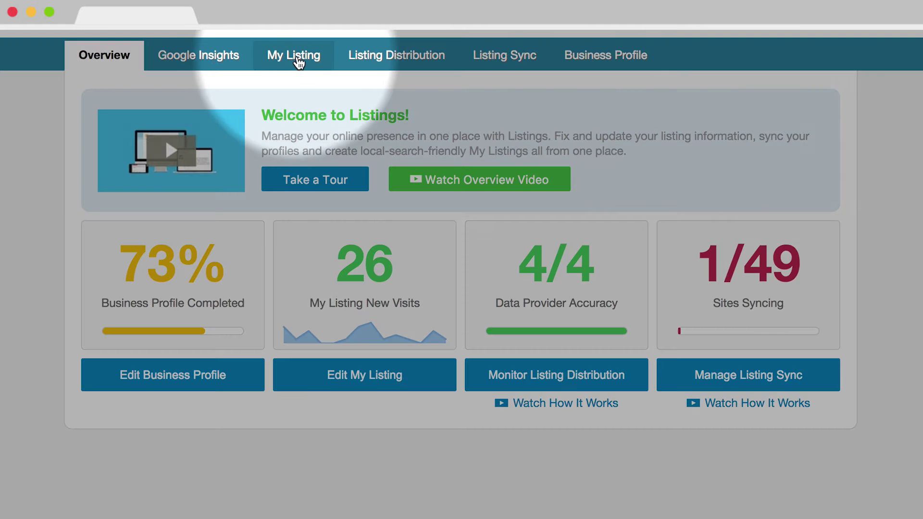
Step: Open My Listing and preview the public JMB Haute Floral Design listing and its Airdrie location page
click(297, 56)
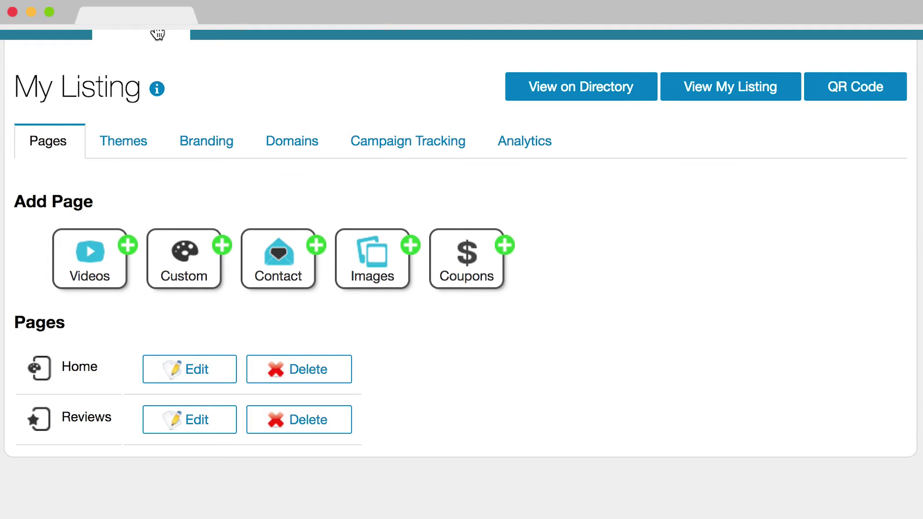
click(722, 94)
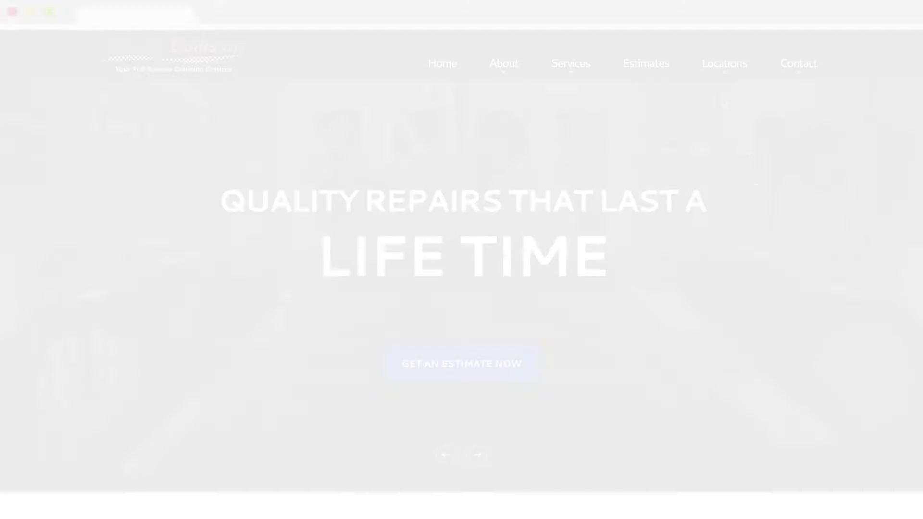
mouse_move(724, 72)
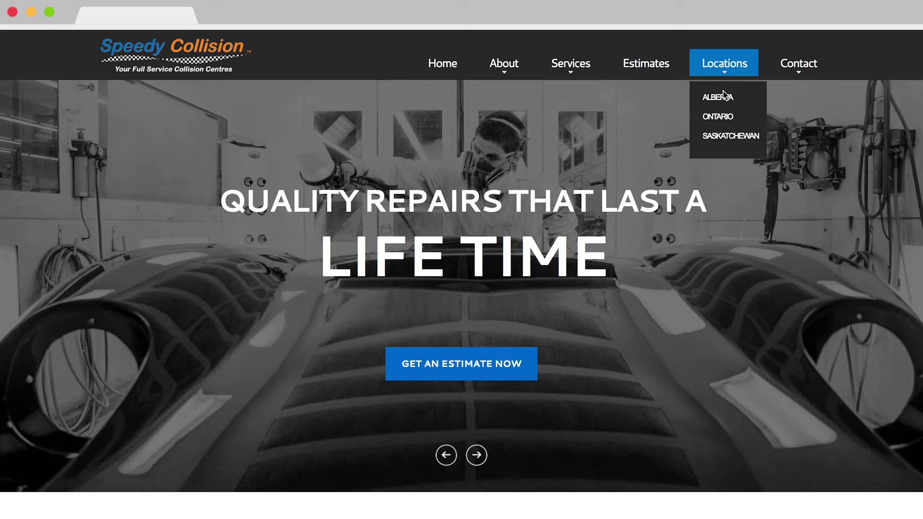
mouse_move(722, 93)
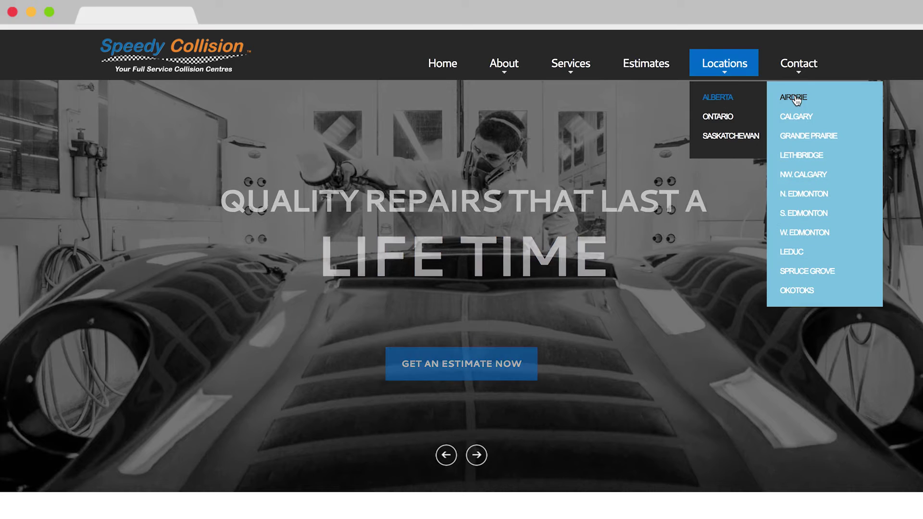
click(793, 96)
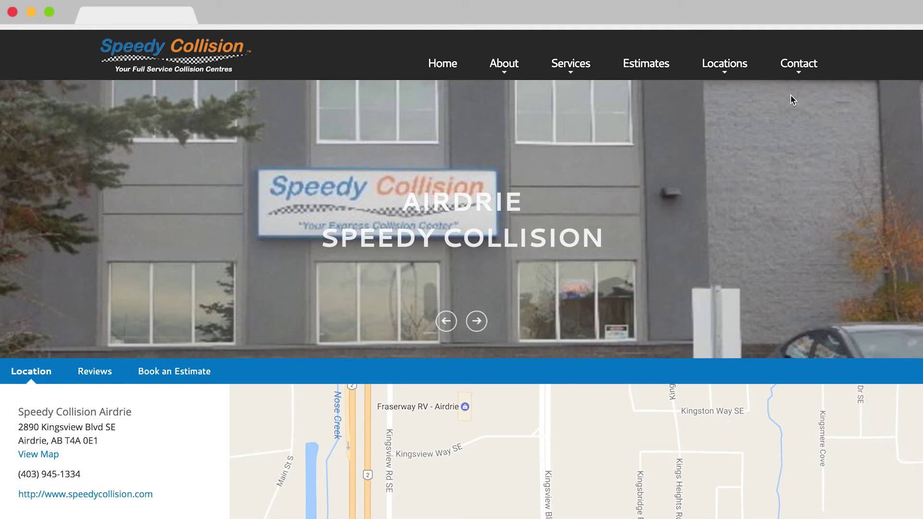
scroll(793, 100, down, 5)
scroll(792, 99, down, 3)
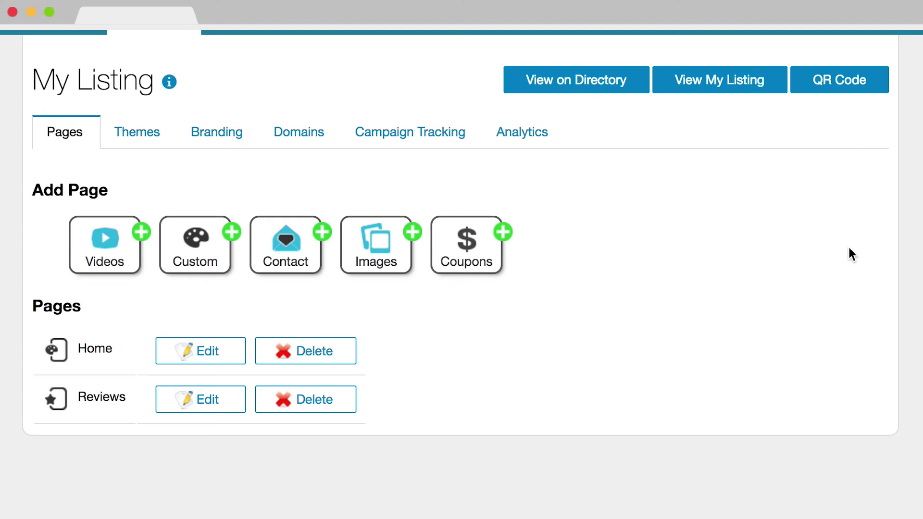
Step: Preview the listing again, then browse the available themes, with My Listing (Recommended) current, and open Branding
click(742, 86)
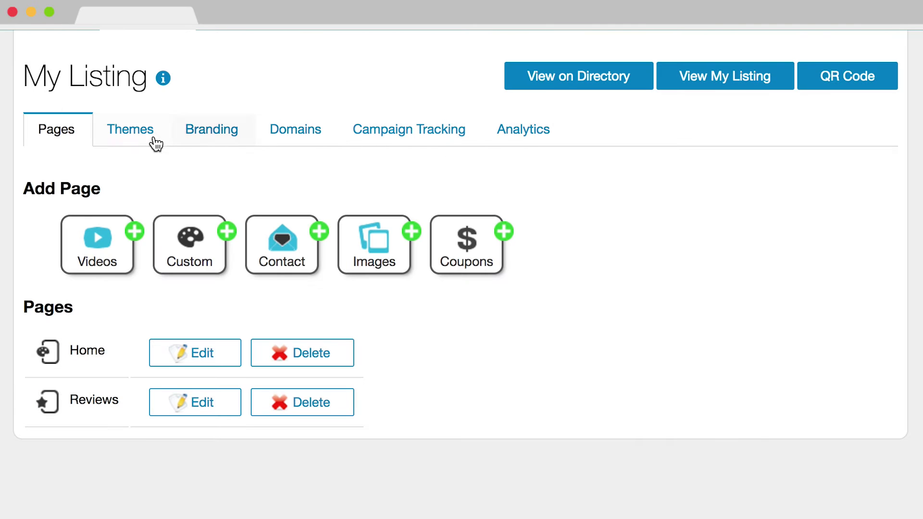
click(139, 137)
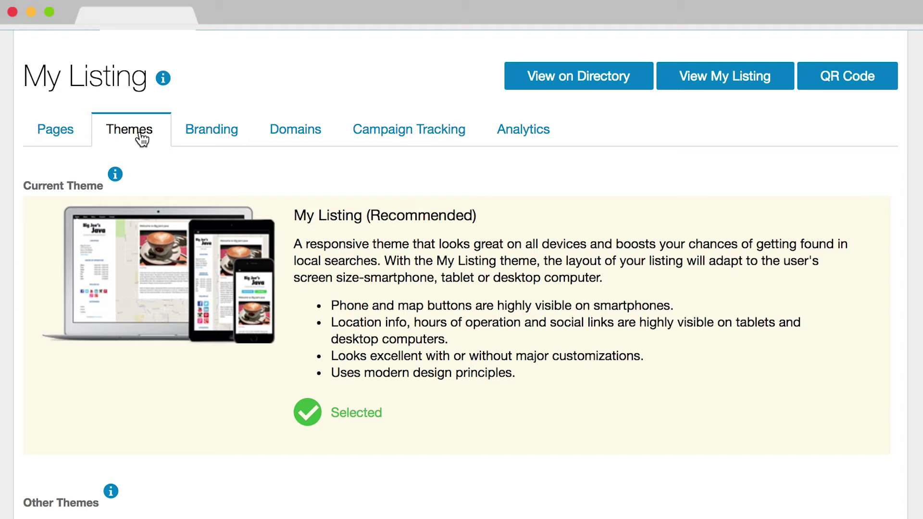
mouse_move(169, 231)
scroll(444, 230, down, 10)
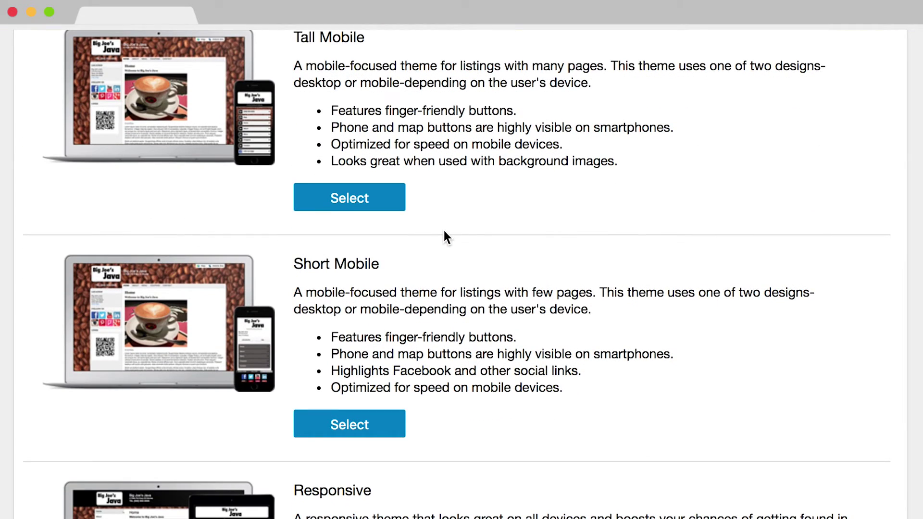
scroll(444, 233, up, 10)
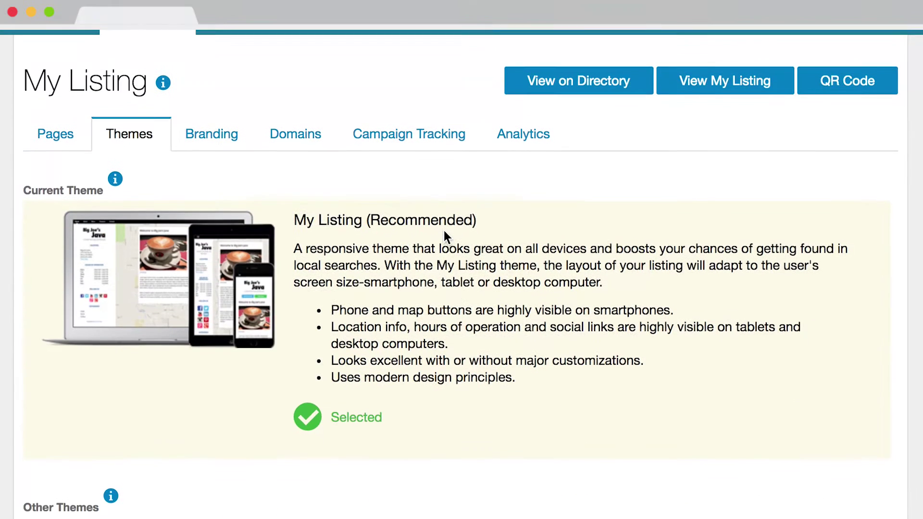
click(232, 142)
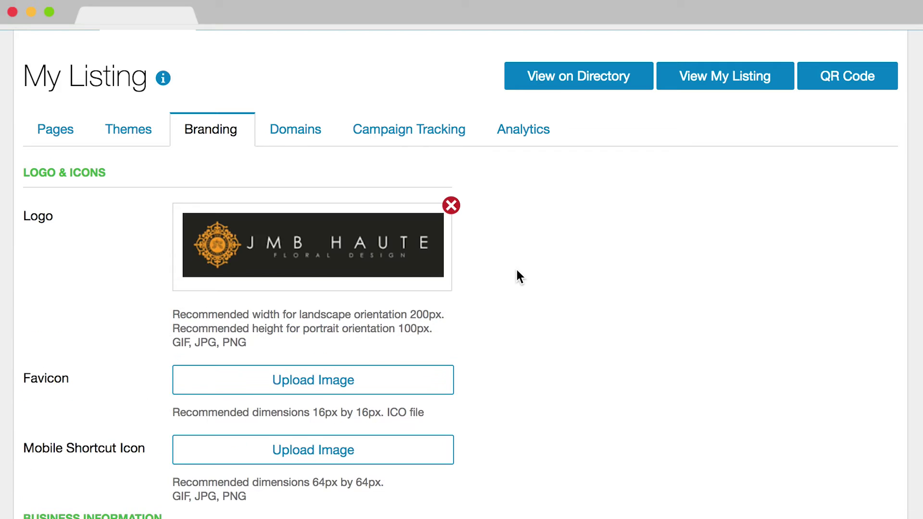
Step: Upload a favicon and a mobile shortcut icon image for the listing
scroll(518, 276, down, 3)
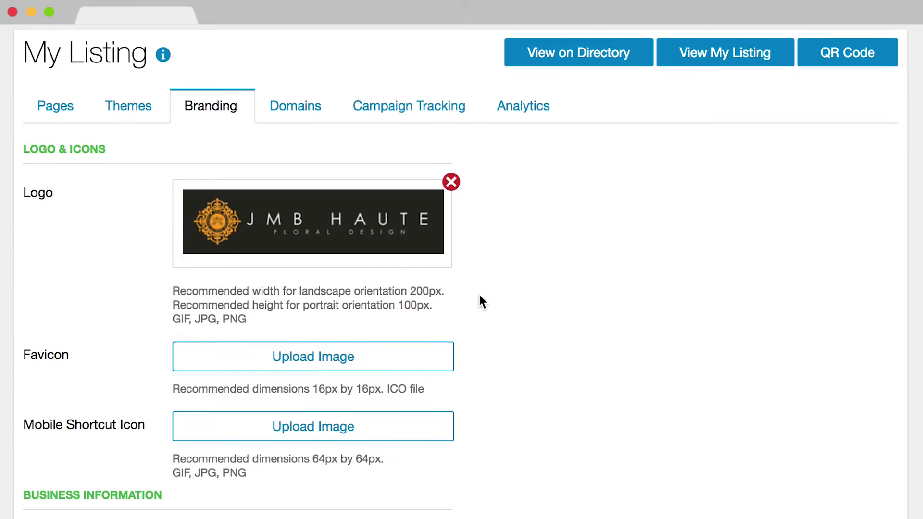
click(408, 306)
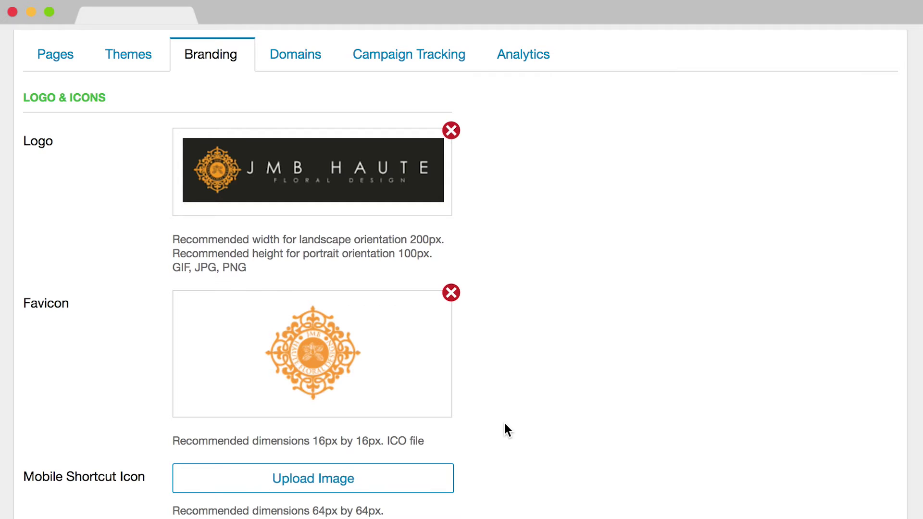
scroll(504, 423, down, 3)
click(452, 413)
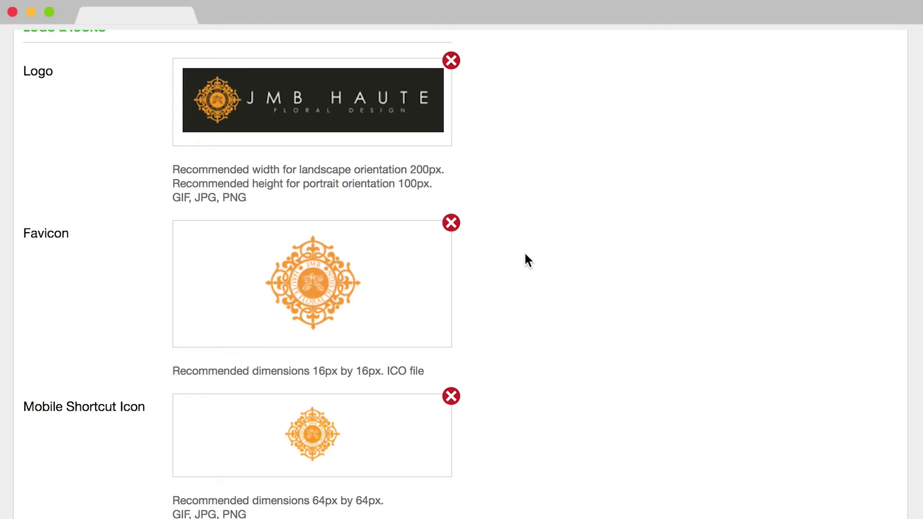
scroll(524, 255, down, 10)
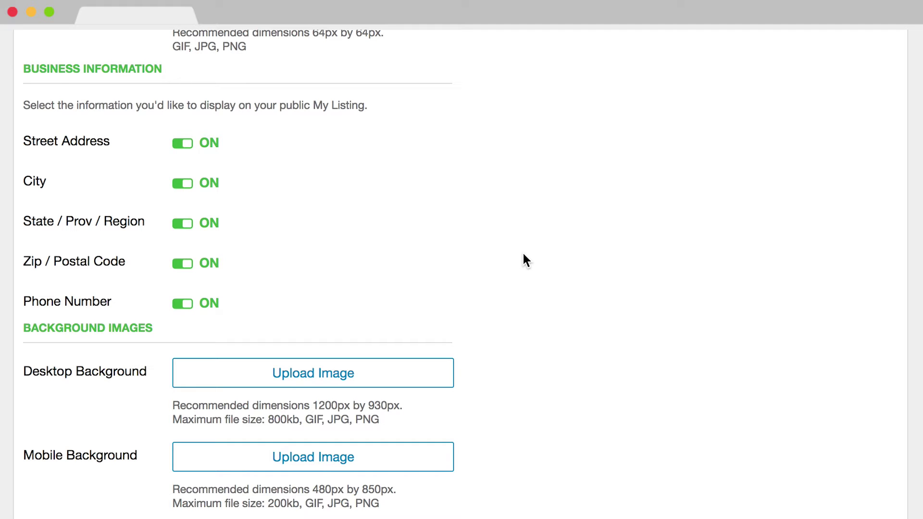
Step: Hide the street address and set the primary colour to 23231f
click(180, 146)
scroll(354, 181, down, 3)
scroll(354, 181, down, 1)
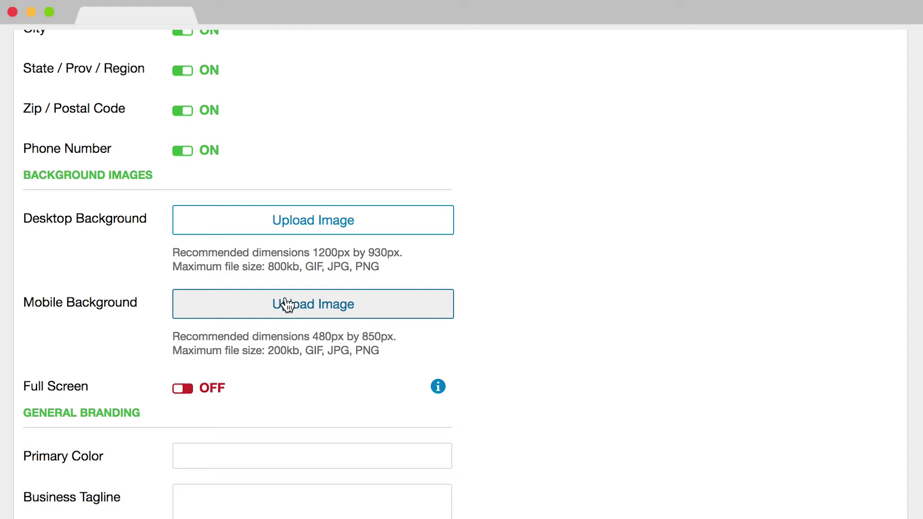
scroll(287, 304, down, 2)
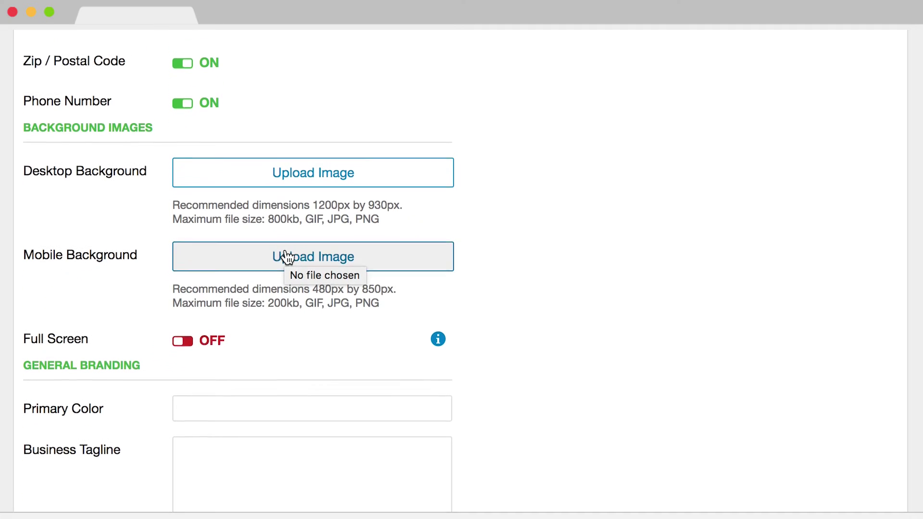
click(231, 383)
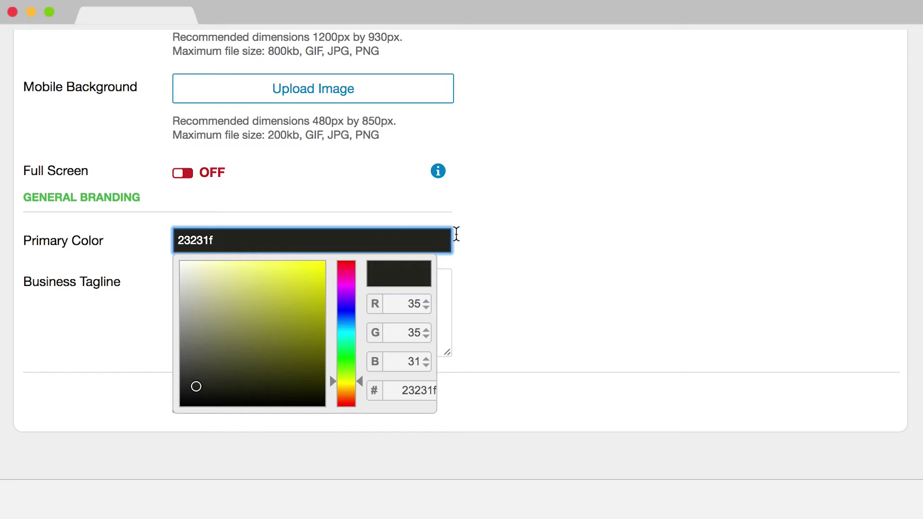
click(540, 234)
Step: Add the tagline 'High end online based floral studio.' and save the branding
click(392, 297)
text(High end online based floral studio.)
click(233, 406)
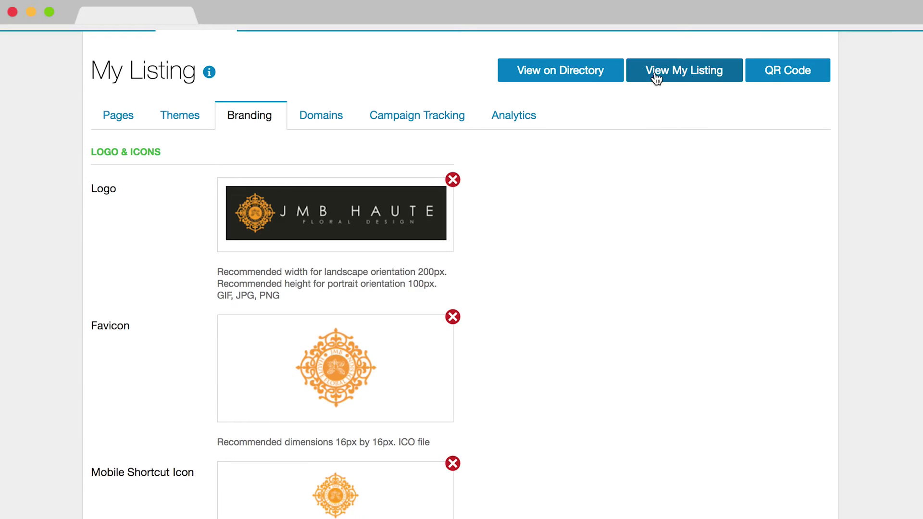
Step: Preview the public listing, then bring up the Home page's edit form
click(719, 78)
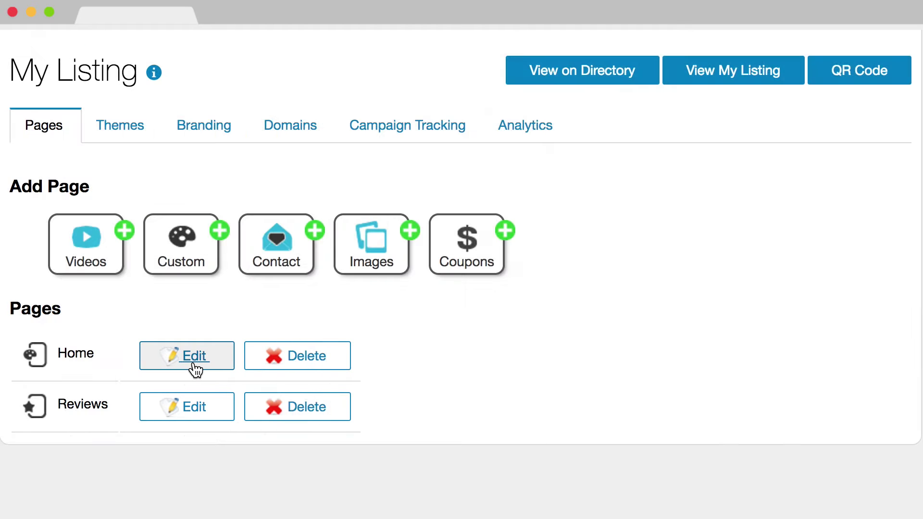
click(195, 365)
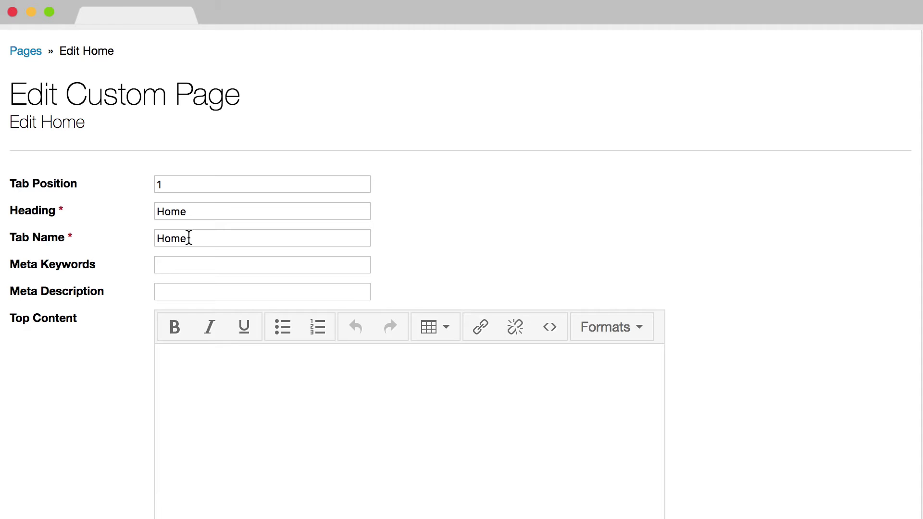
Step: Give the Home page meta keywords 'floral arrangements, flower shop' and paste the business meta description
click(180, 260)
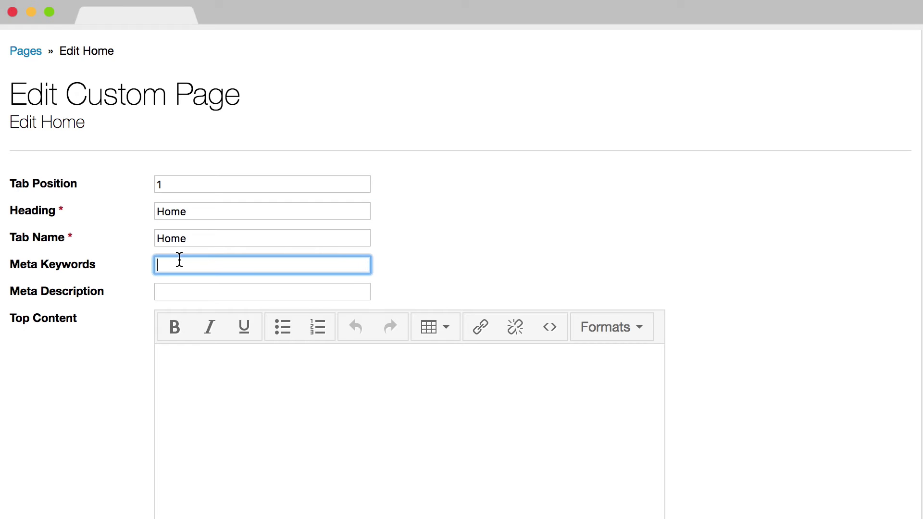
text(floral arrangements, flower shop)
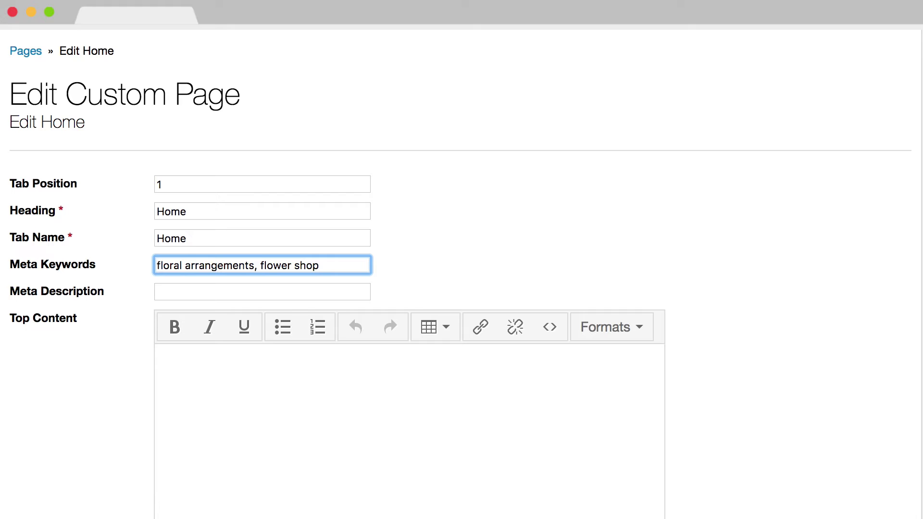
click(332, 288)
key(super+v)
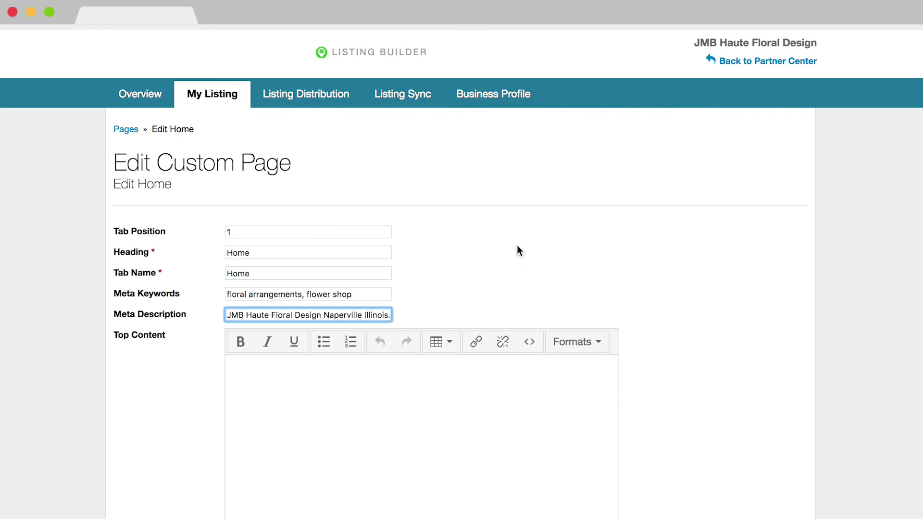
Step: Check the top content's HTML source and save the Home page
scroll(517, 249, down, 4)
scroll(517, 246, down, 2)
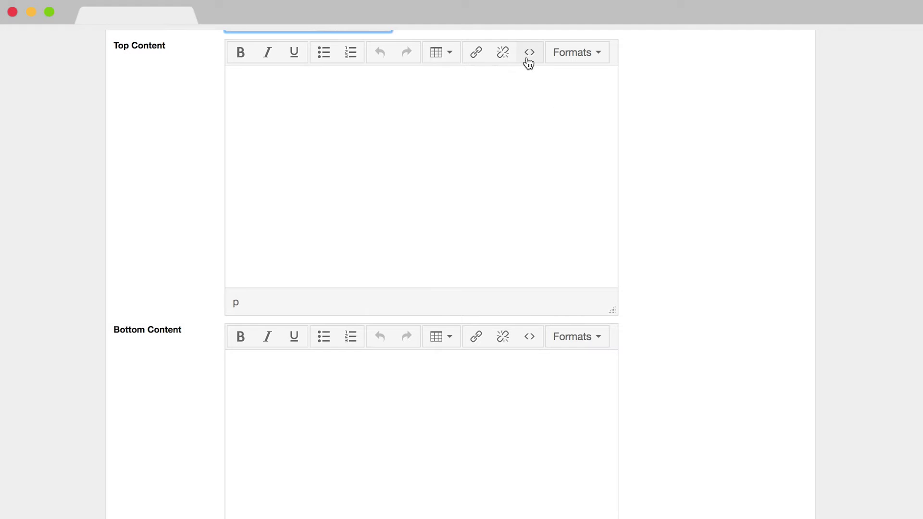
click(528, 53)
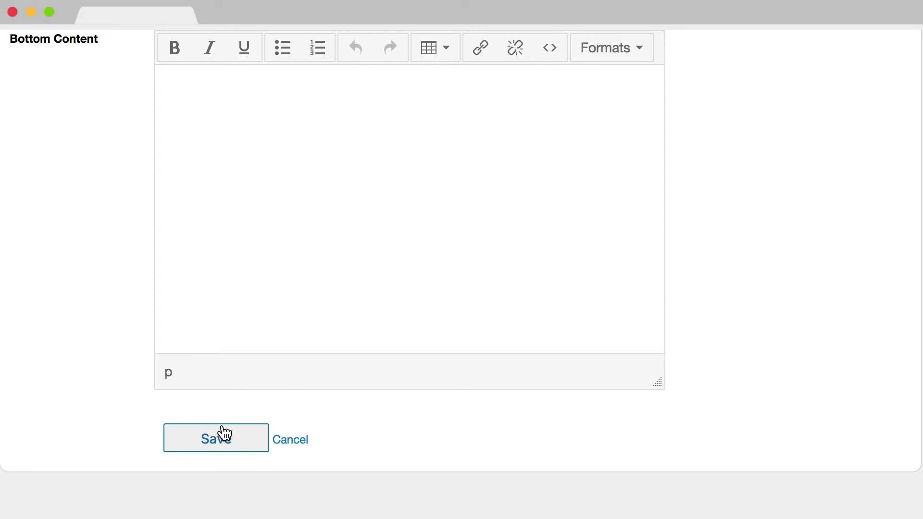
click(216, 438)
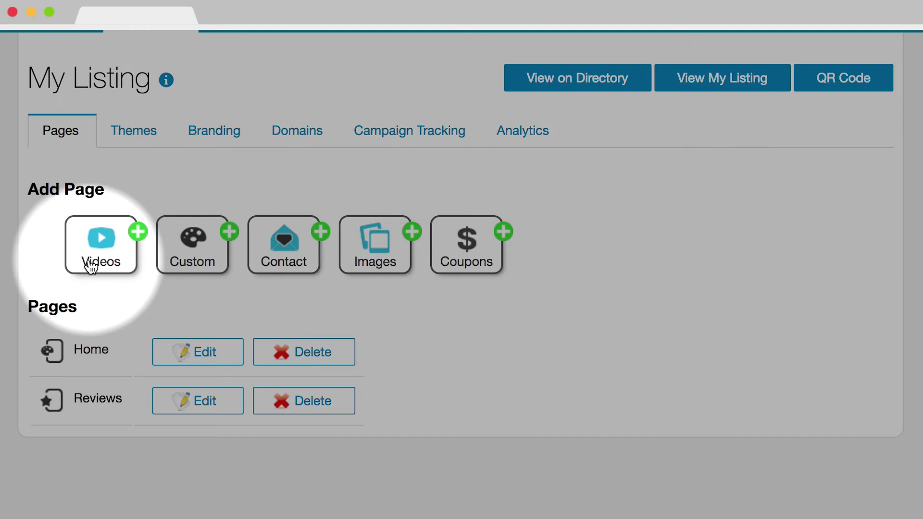
Step: Look over the Create Videos Page form without saving it
click(90, 266)
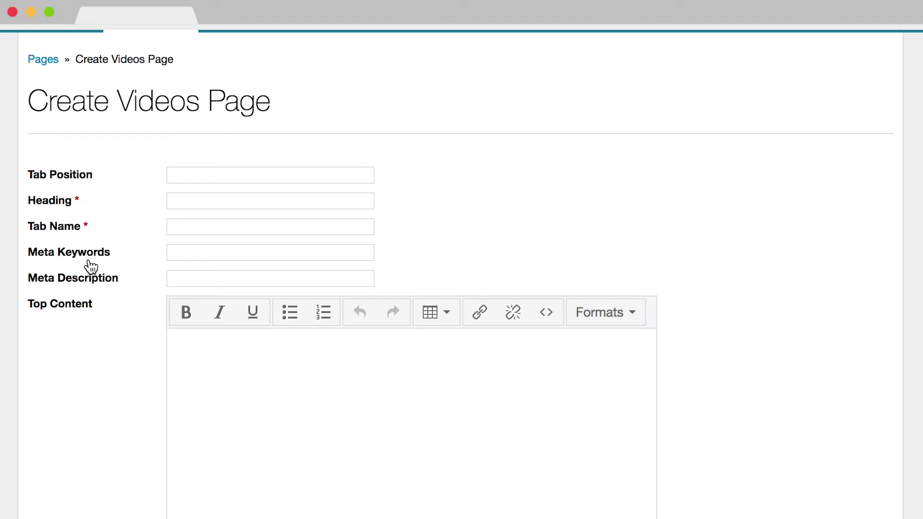
scroll(90, 265, down, 10)
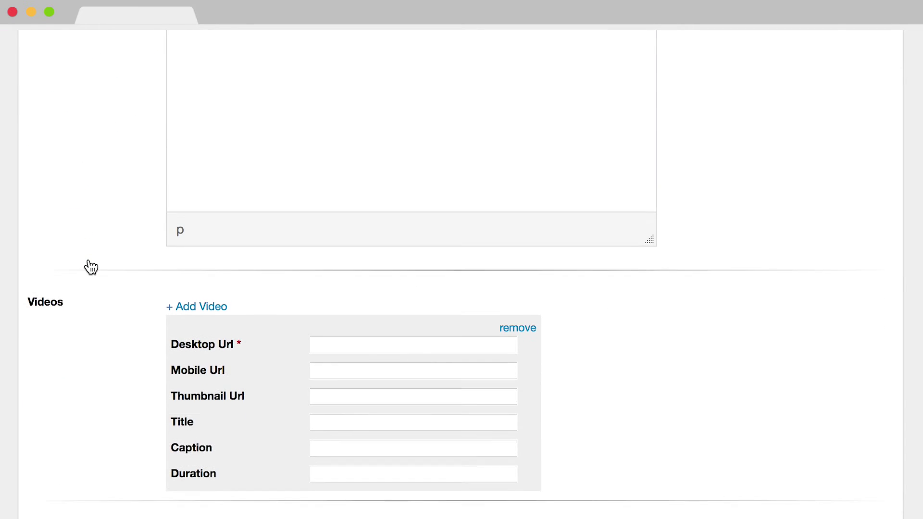
scroll(87, 259, down, 3)
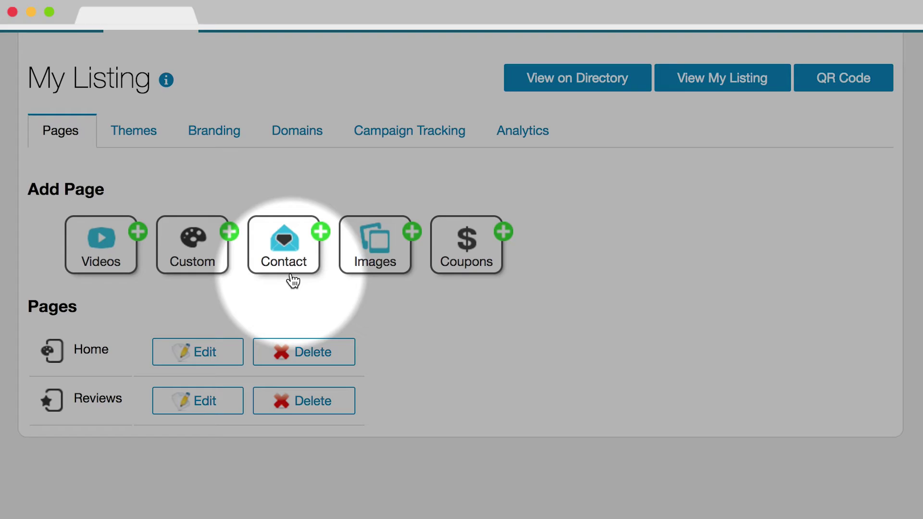
Step: Start a Contact page and enter the business e-mail address for responses
click(292, 280)
scroll(292, 276, down, 10)
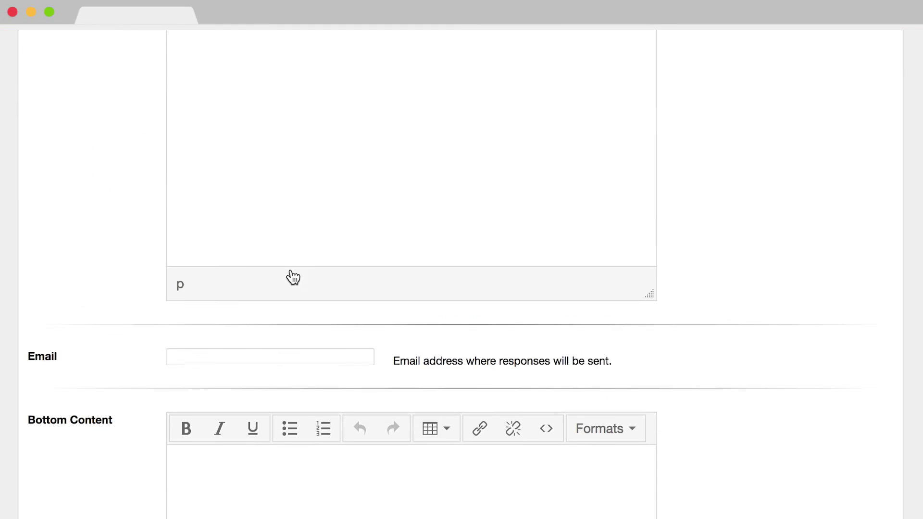
key(Tab)
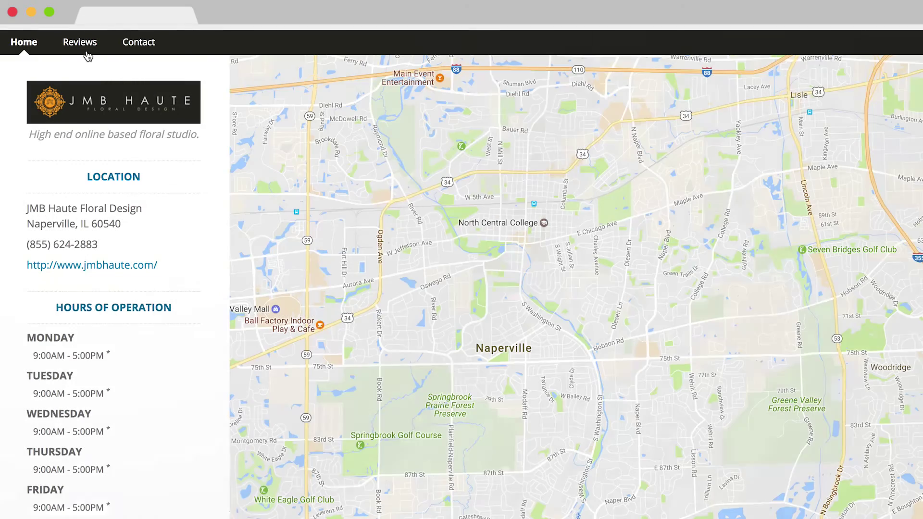
Step: On the public Reviews form, try star ratings of four, one, then five stars
click(88, 56)
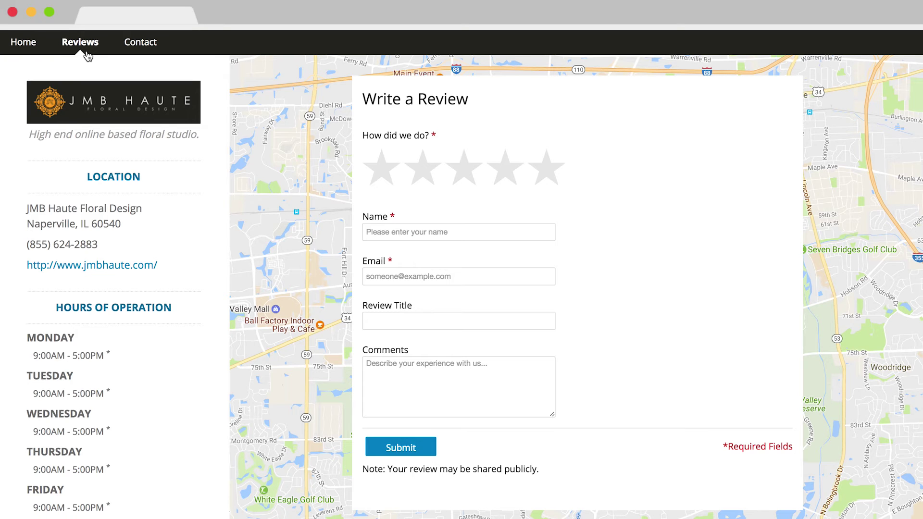
click(505, 181)
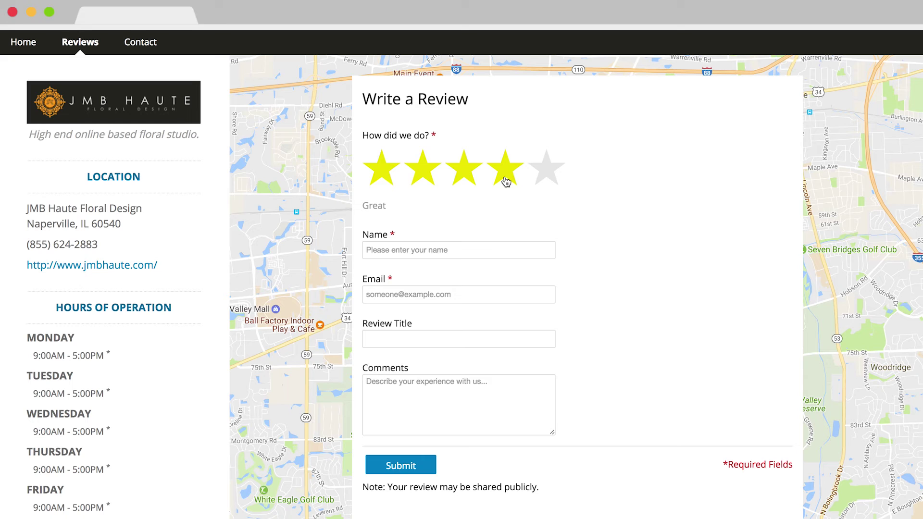
click(382, 177)
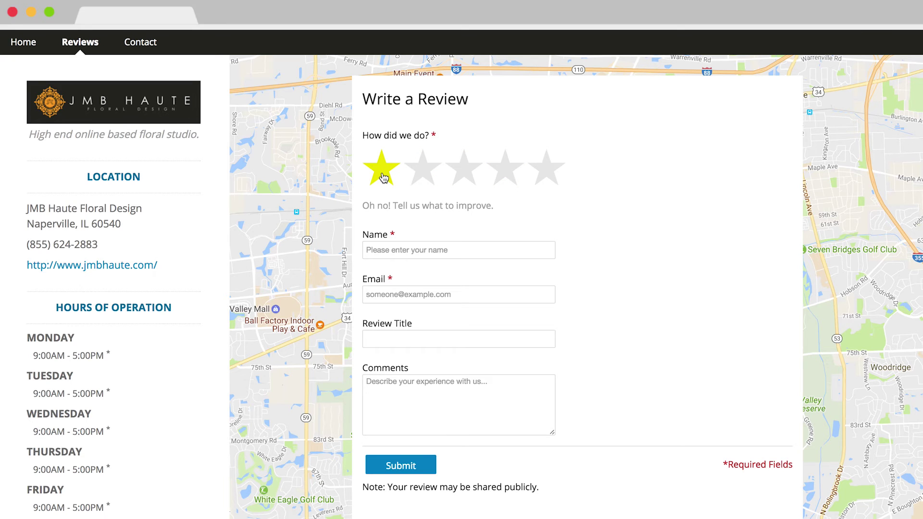
click(550, 185)
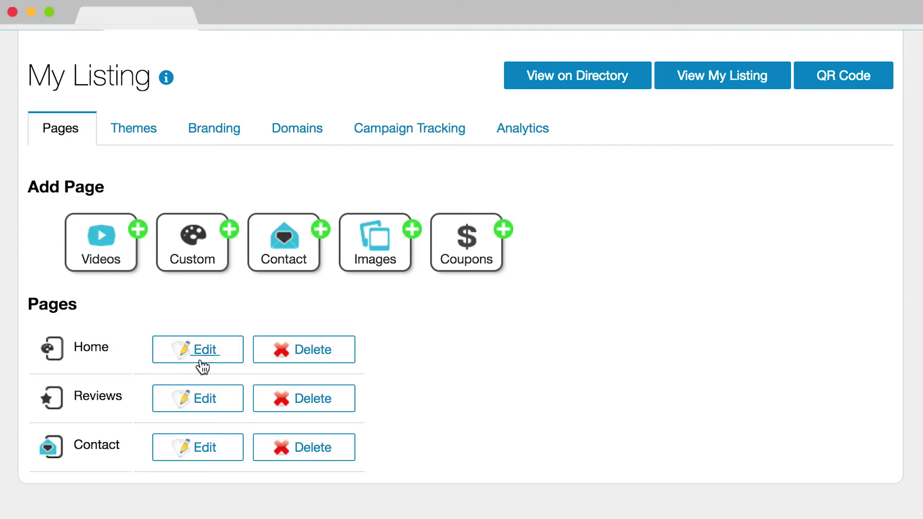
click(196, 358)
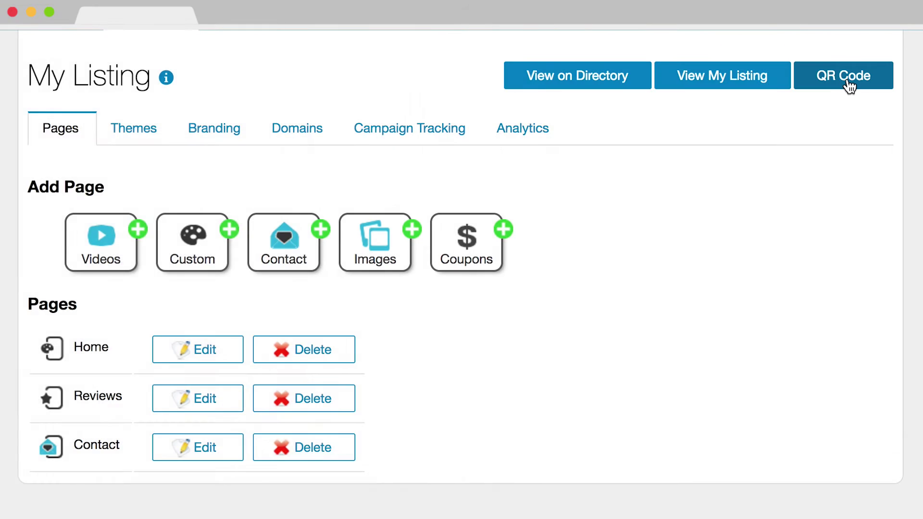
click(848, 86)
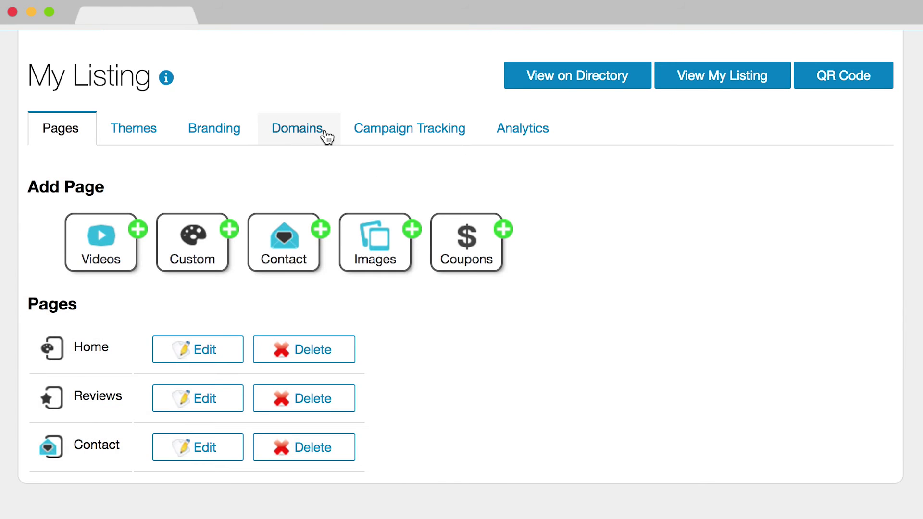
click(324, 132)
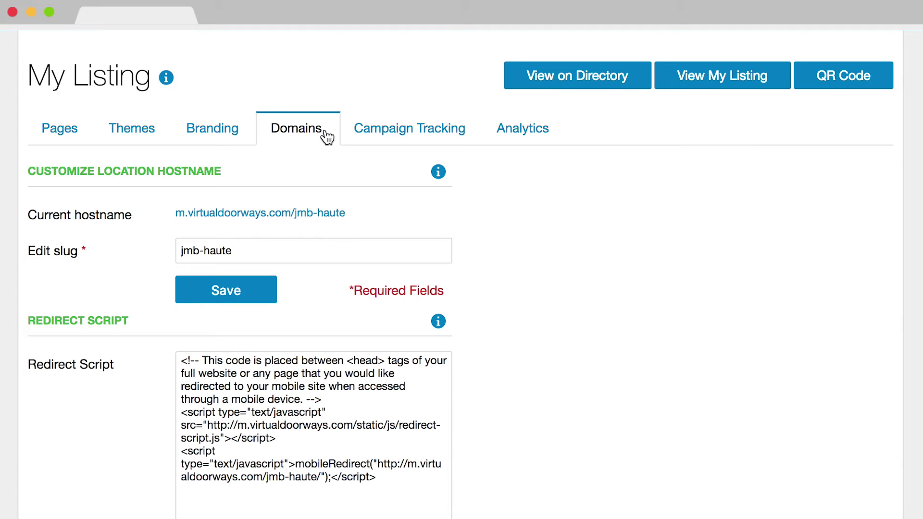
click(262, 249)
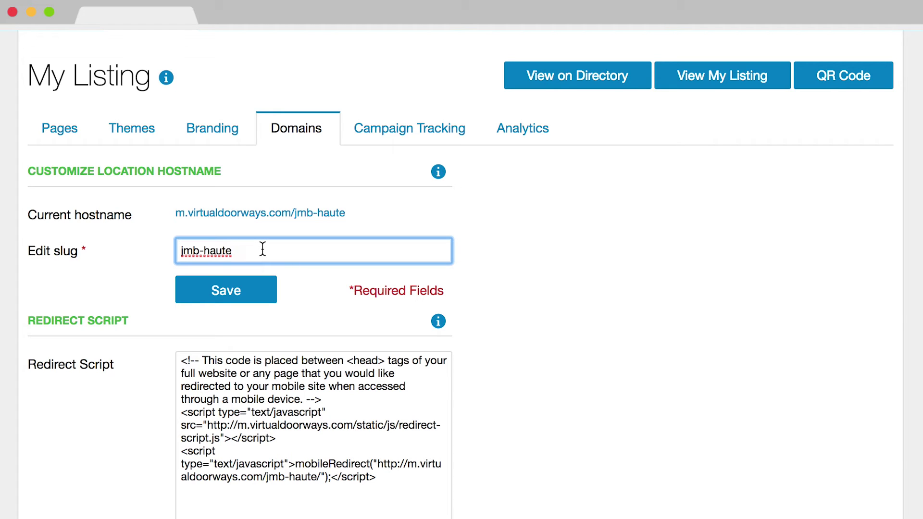
click(205, 251)
key(BackSpace)
click(473, 267)
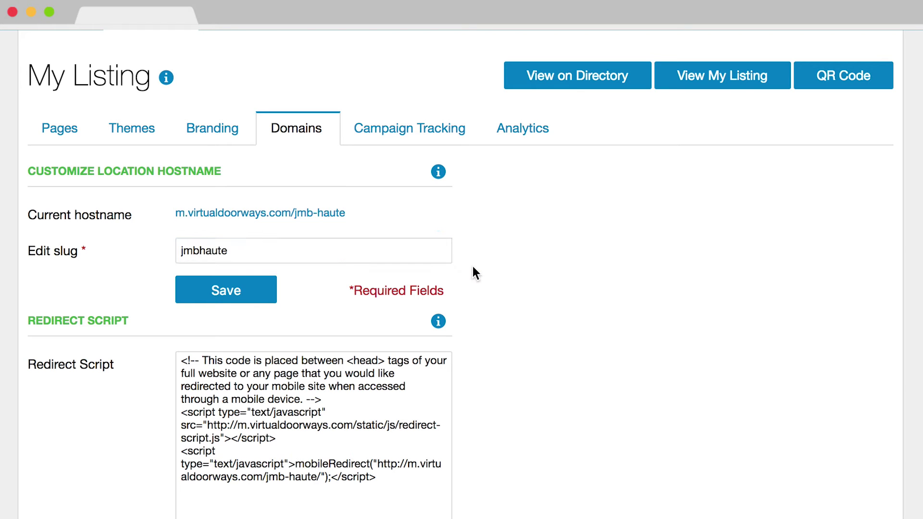
scroll(473, 268, down, 5)
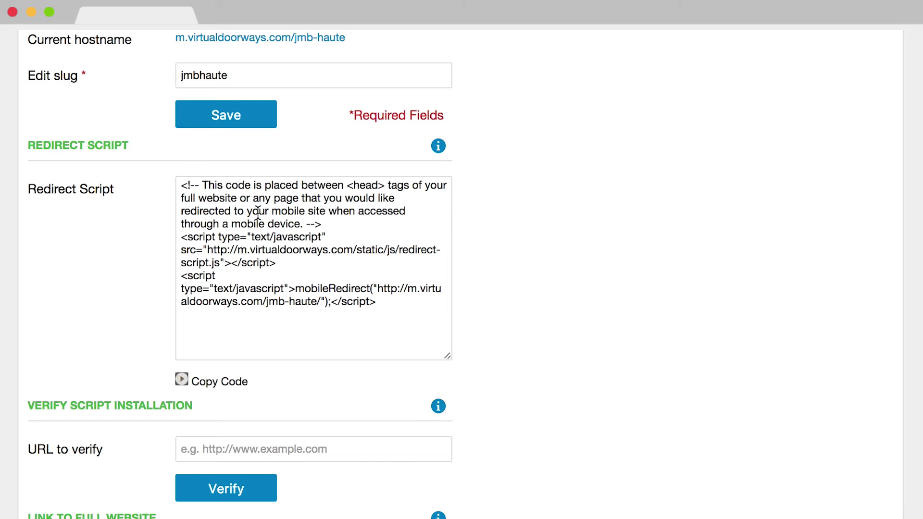
click(257, 211)
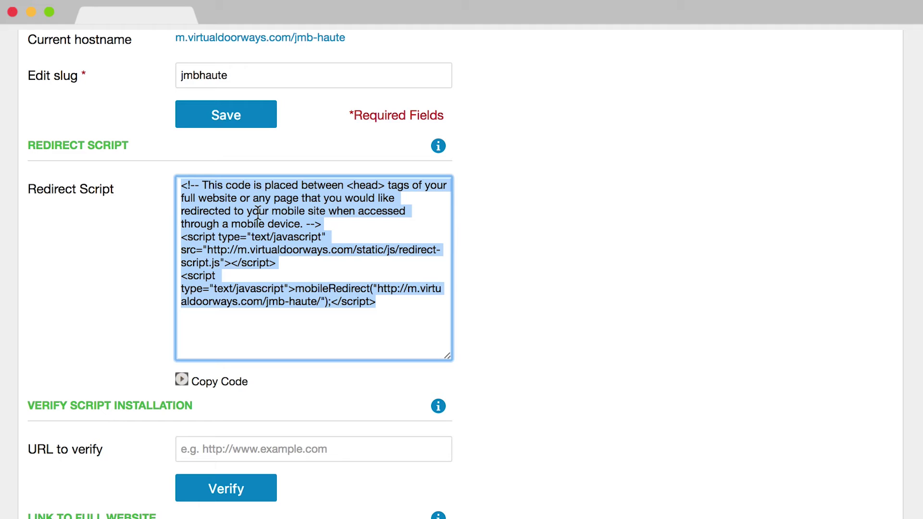
click(255, 442)
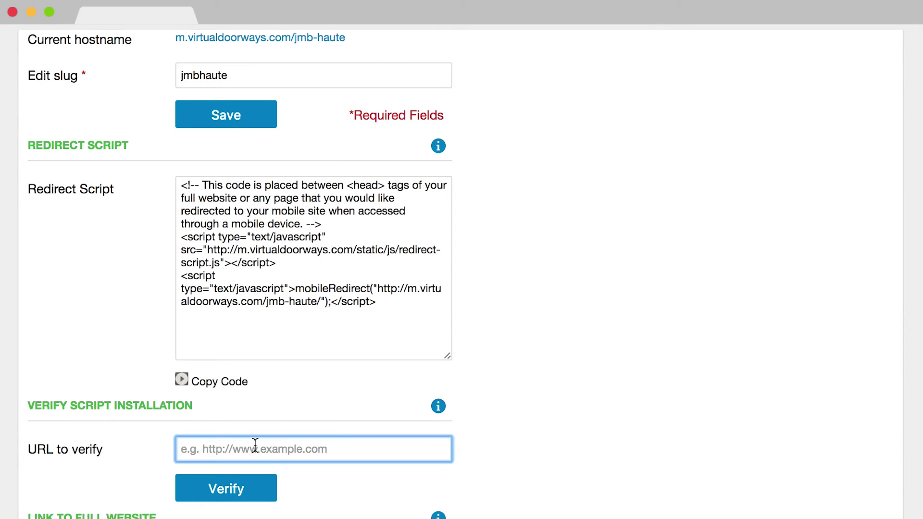
scroll(255, 442, up, 5)
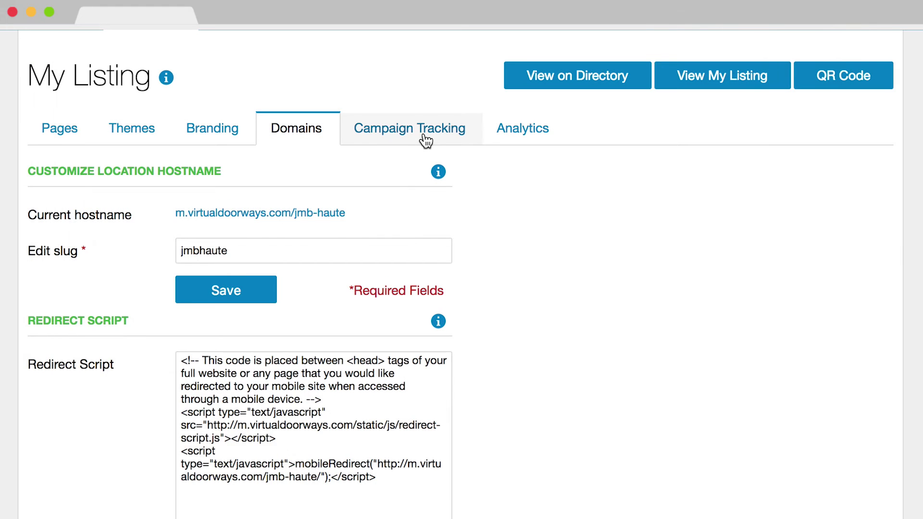
Step: Check the Campaign Tracking URLs and Analytics traffic, then open the live listing
click(425, 139)
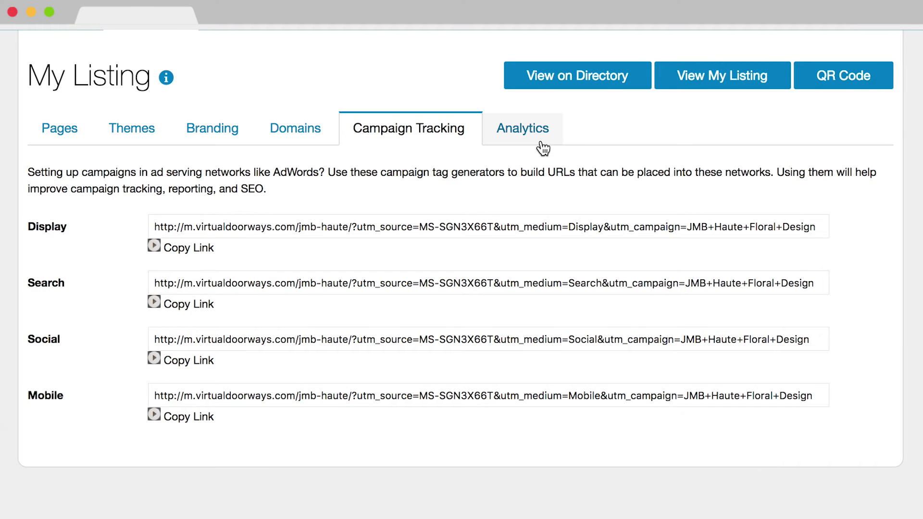
click(542, 147)
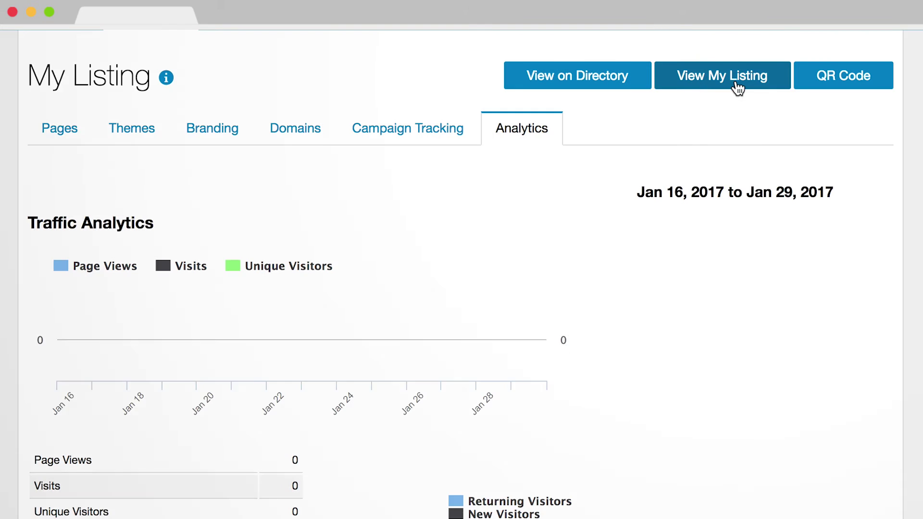
click(735, 88)
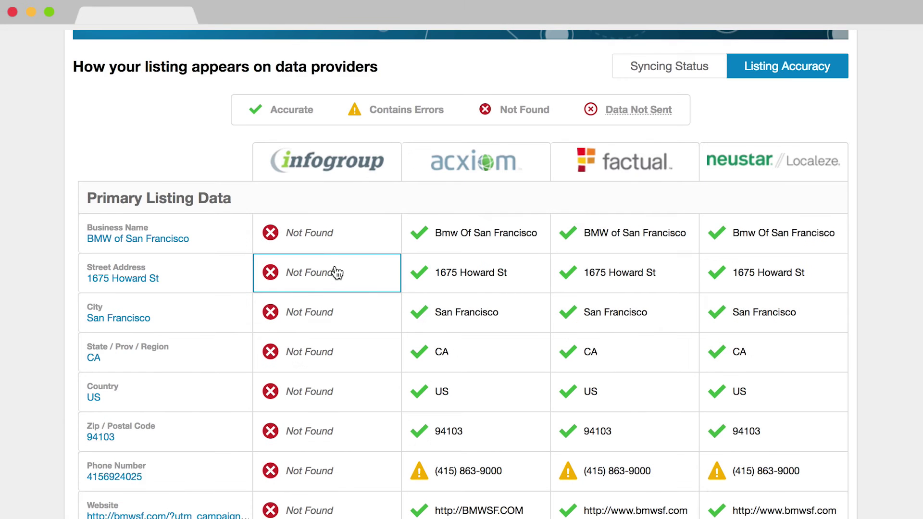
Step: Scroll through the Listing Accuracy table to review each data provider's results
scroll(336, 272, down, 4)
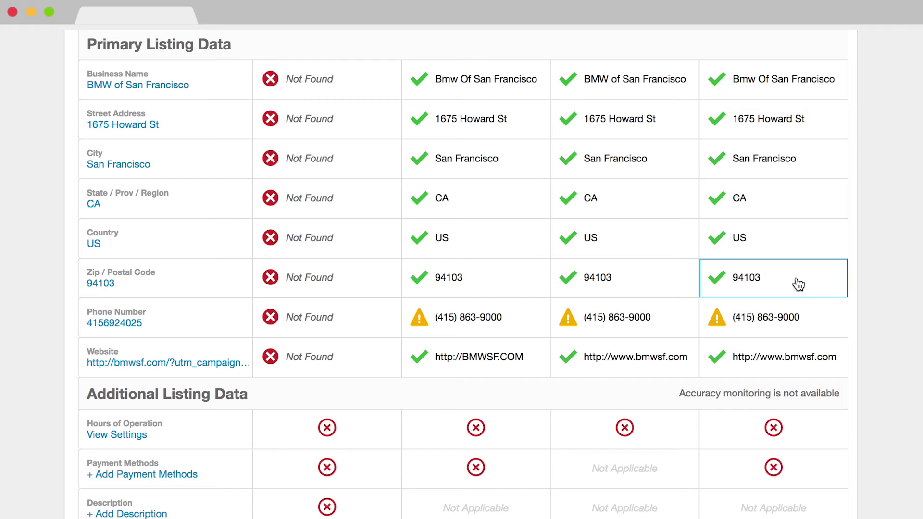
scroll(797, 284, up, 6)
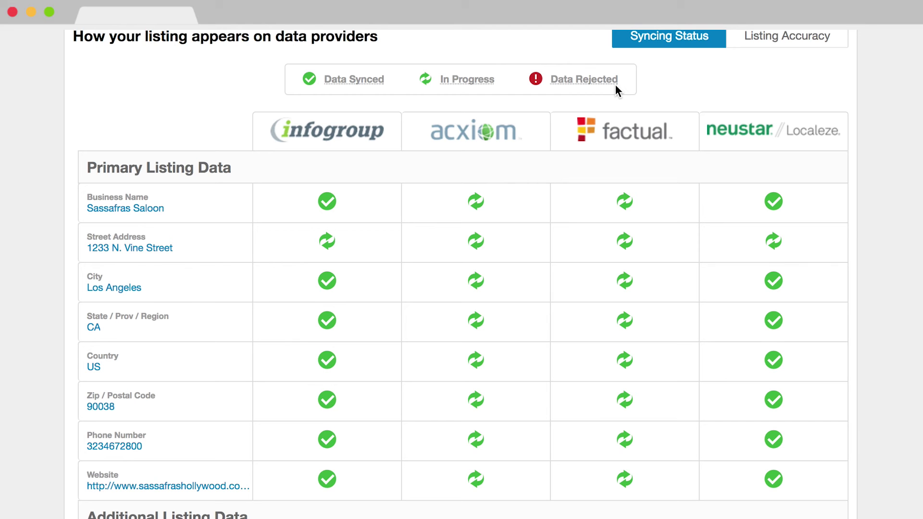
Step: Compare Listing Accuracy for Acxiom, Factual, infogroup and Neustar, then read Learn More on listing errors
click(790, 39)
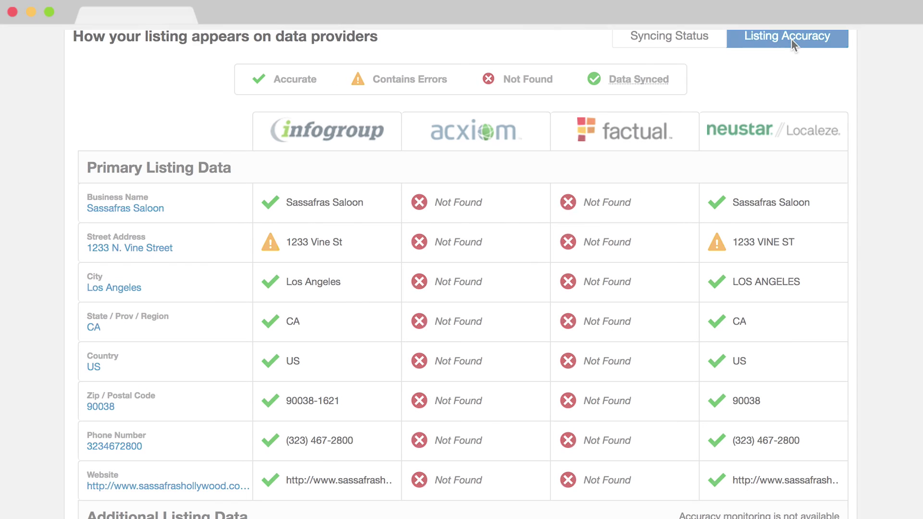
scroll(791, 39, down, 10)
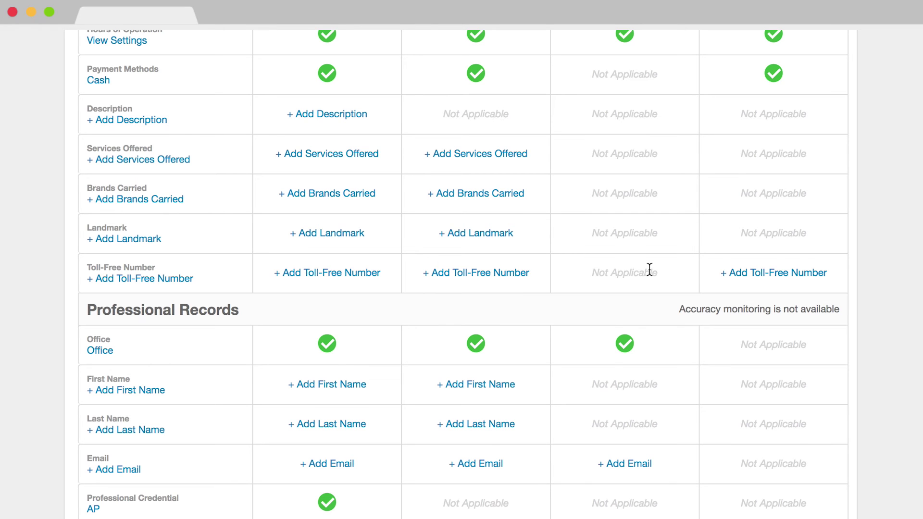
scroll(649, 269, up, 10)
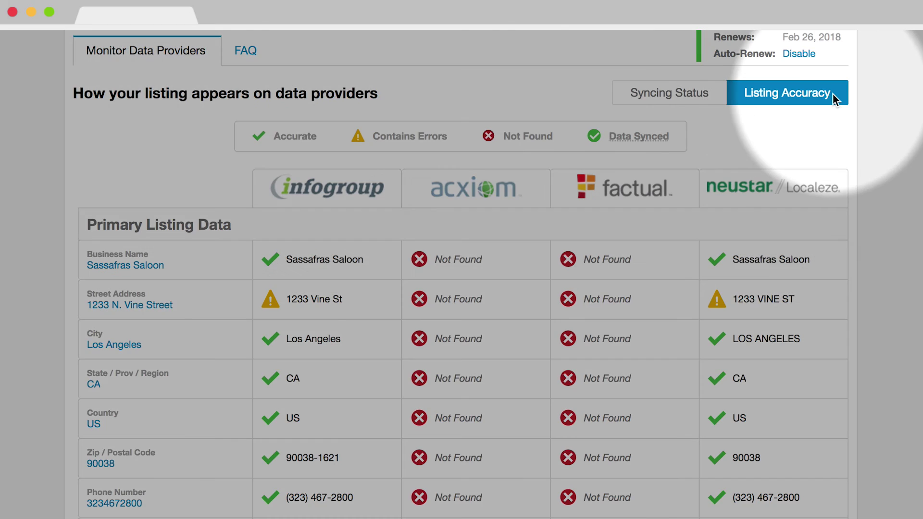
scroll(834, 98, down, 10)
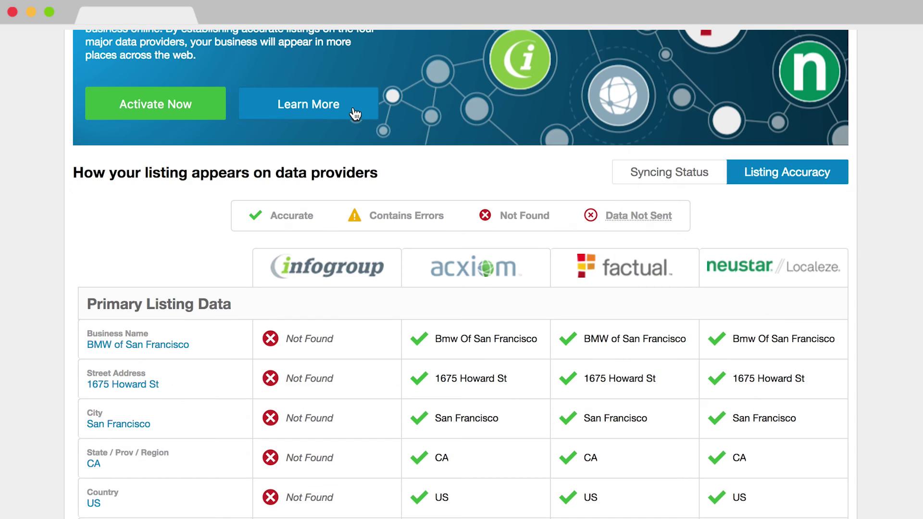
click(355, 112)
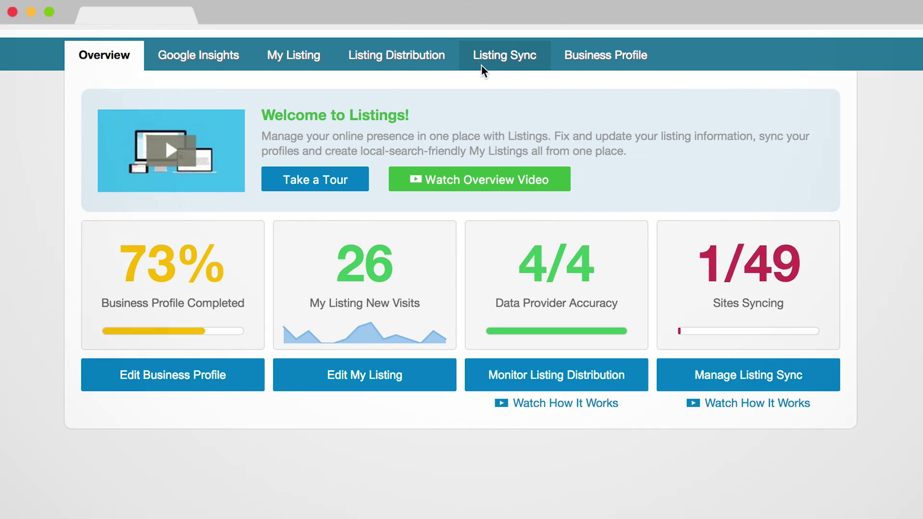
Step: Switch to Listing Sync, showing 46/46 sites with Google My Business, Facebook and Twitter syncing
click(528, 62)
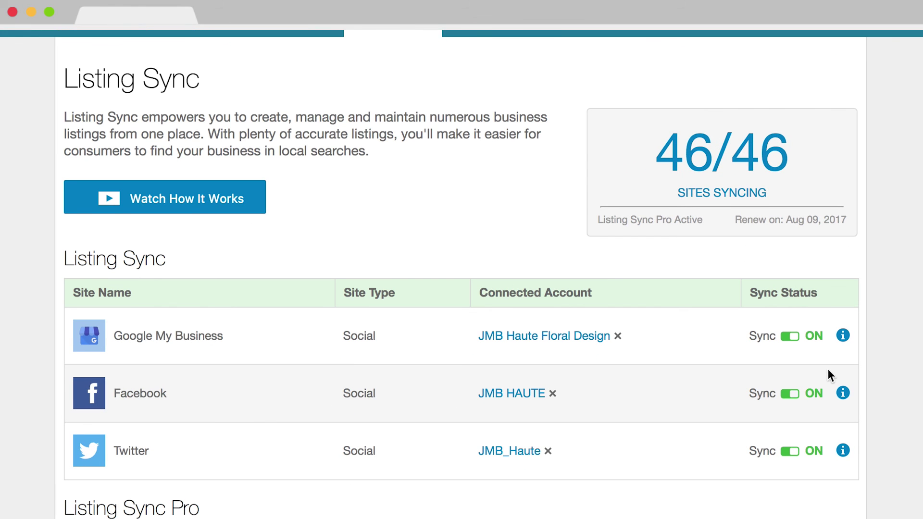
Step: Check what syncs to Facebook and Twitter, then connect Facebook and switch its sync on
click(842, 393)
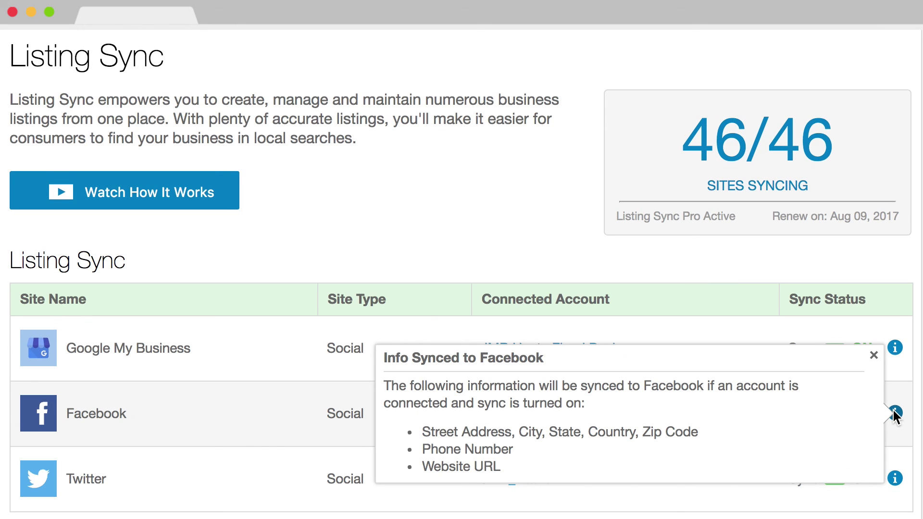
click(894, 478)
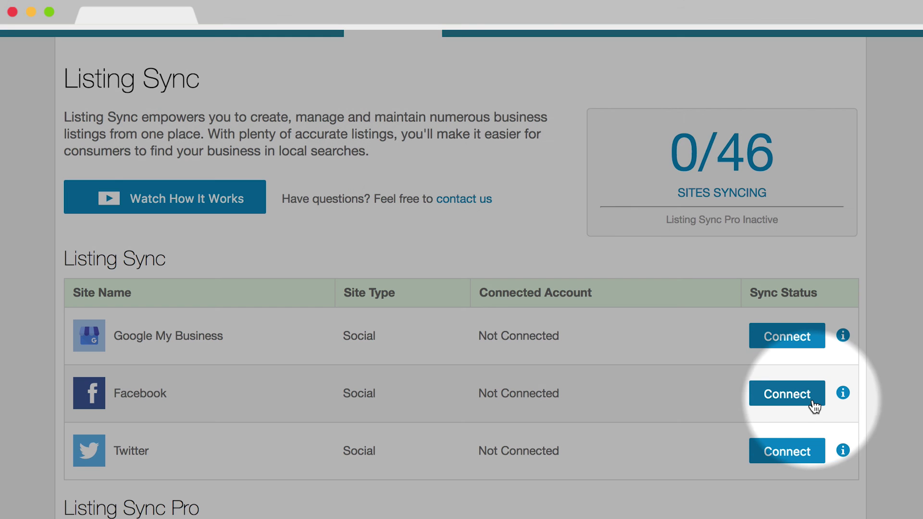
click(812, 395)
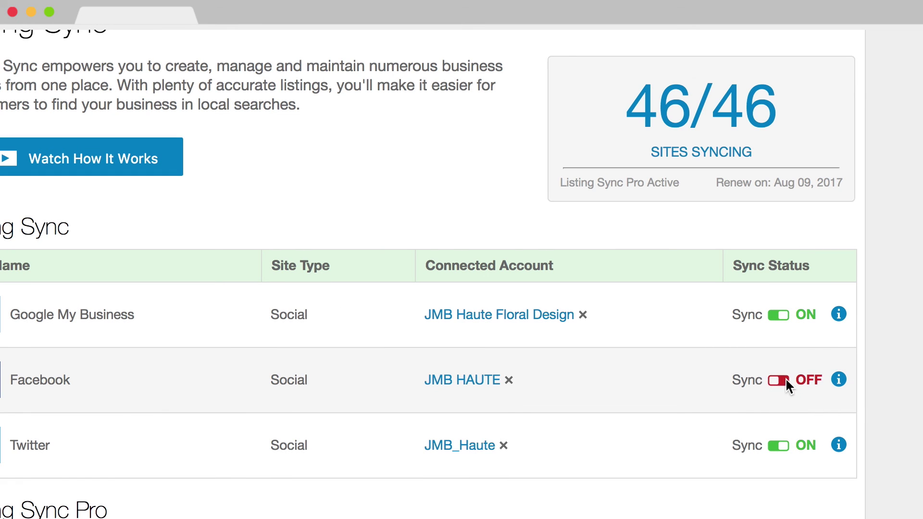
click(783, 383)
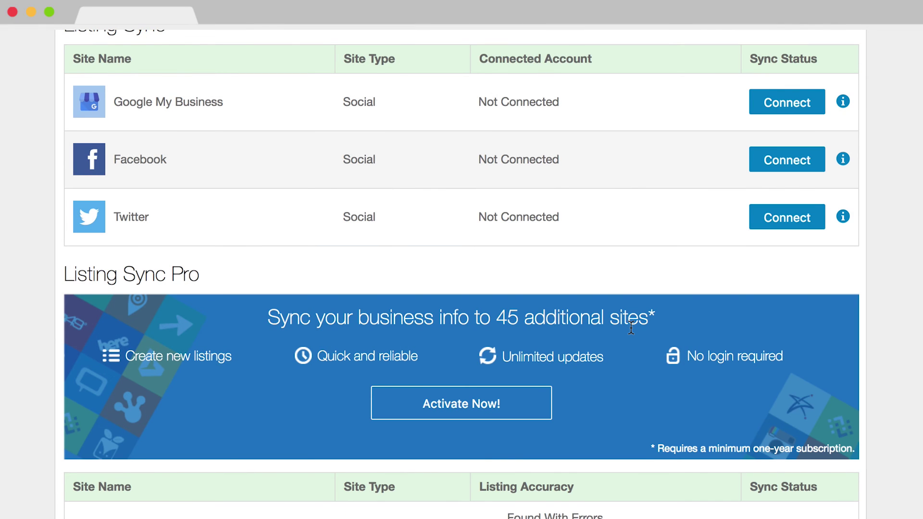
Step: Scroll through the Listing Sync Pro table to review each directory site's accuracy
scroll(631, 327, down, 8)
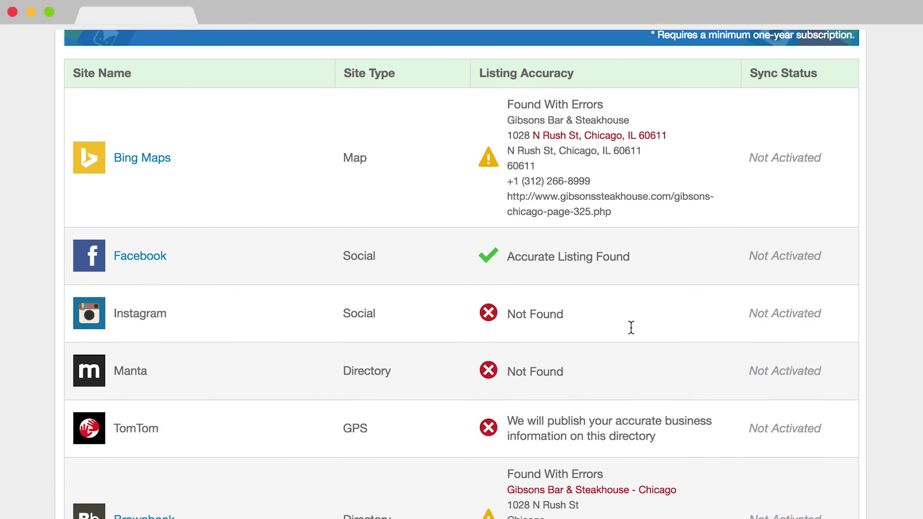
scroll(631, 327, down, 12)
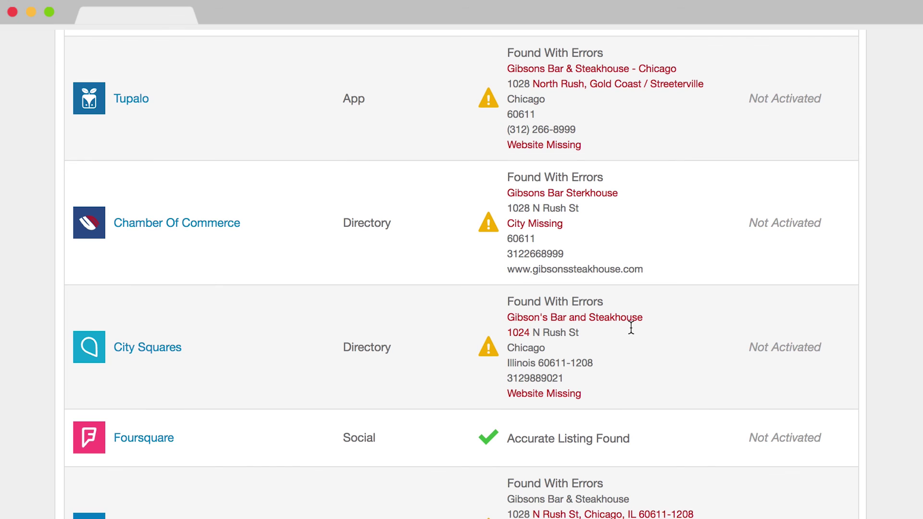
scroll(631, 327, down, 9)
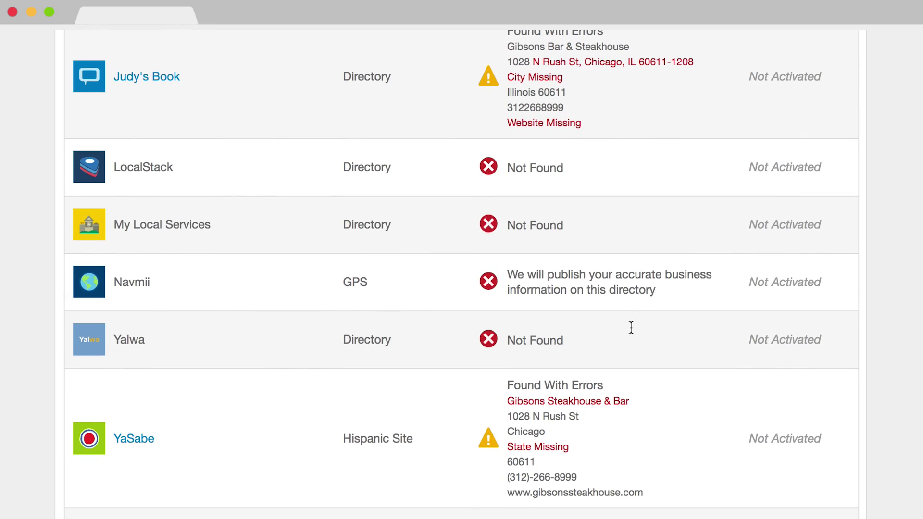
scroll(631, 328, up, 20)
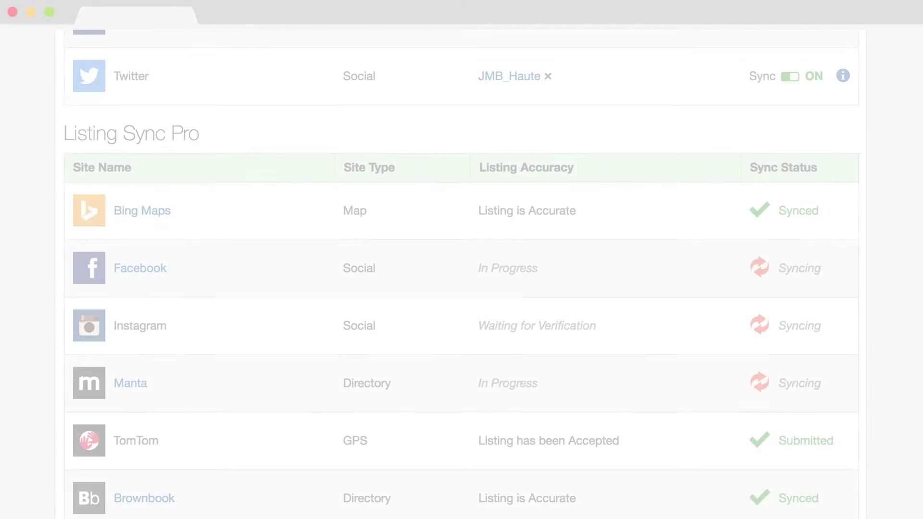
Step: Scroll the Listing Sync Pro table, confirming directories Synced and GPS sites like Ford and Garmin Submitted
scroll(462, 274, down, 10)
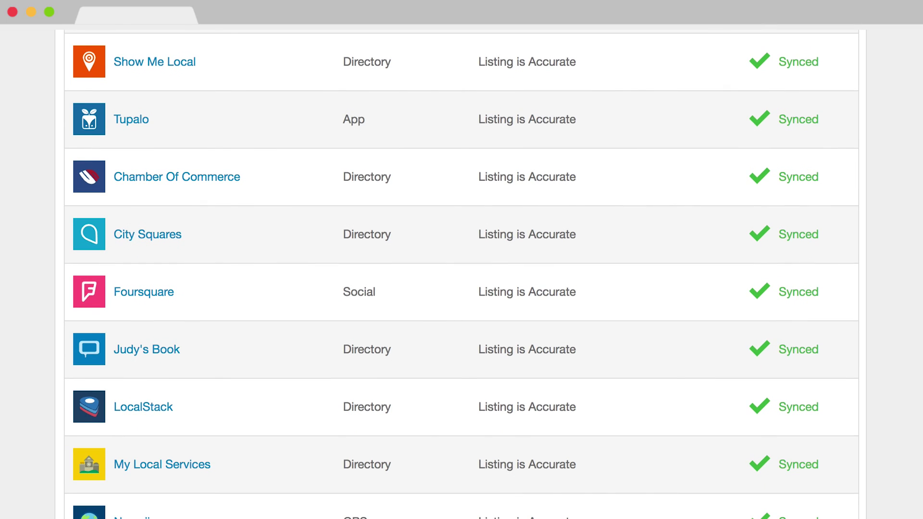
scroll(461, 274, down, 10)
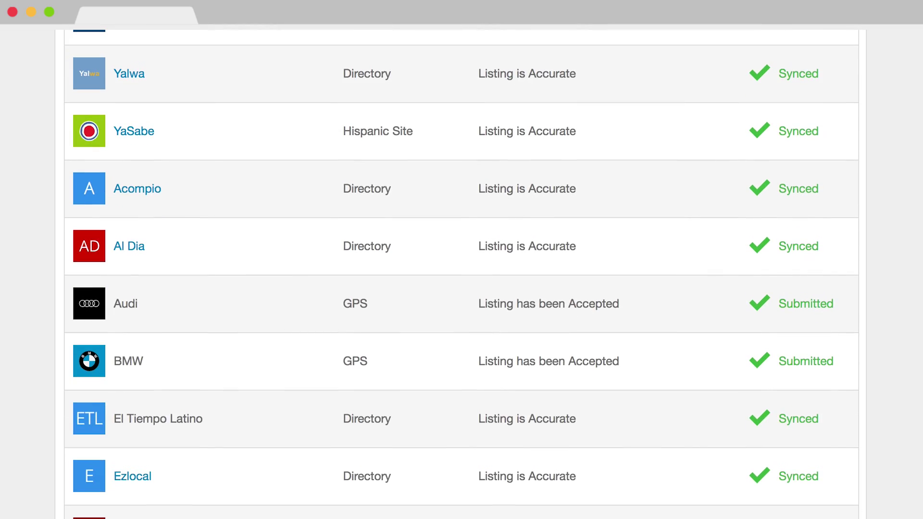
scroll(461, 274, down, 9)
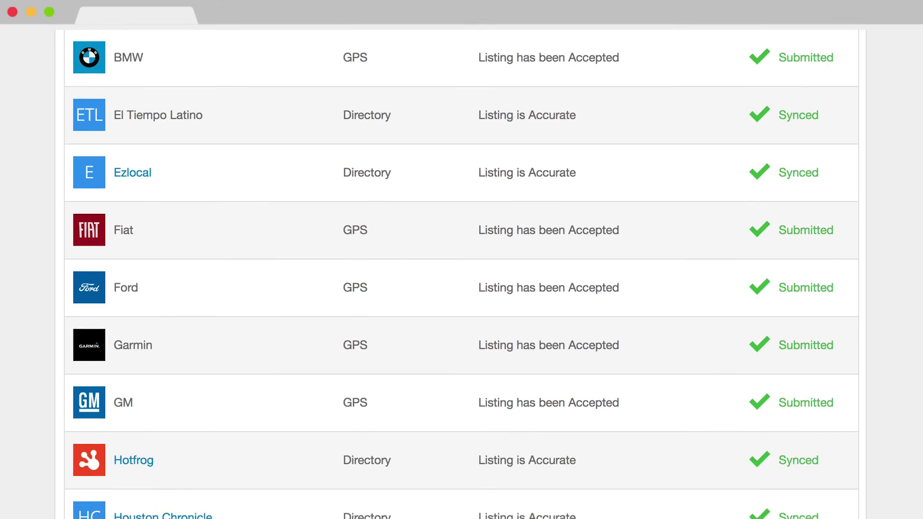